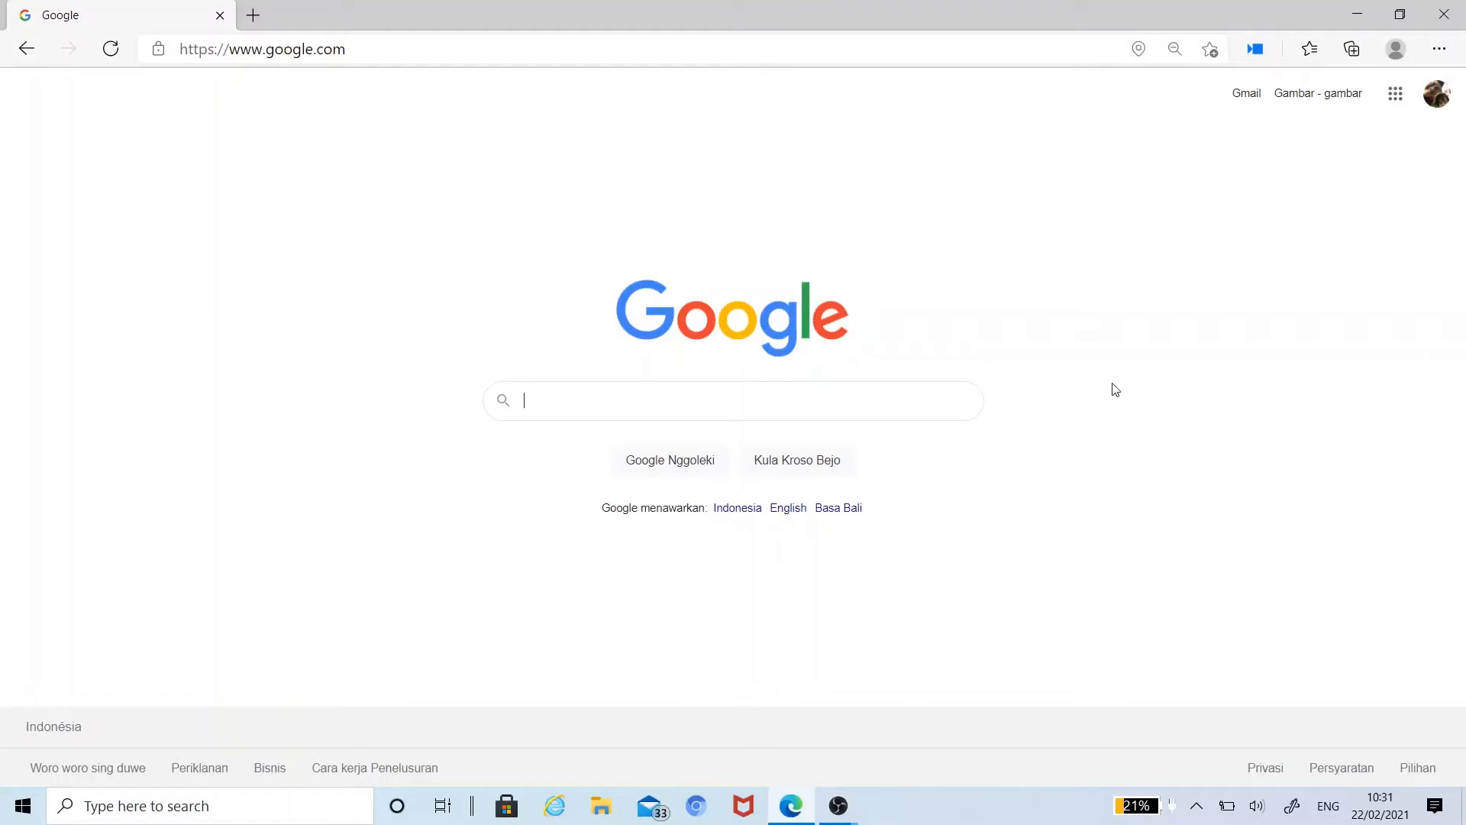
Open Google Meet from the Google apps and start scheduling a new meeting in Google Calendar.
click(1393, 95)
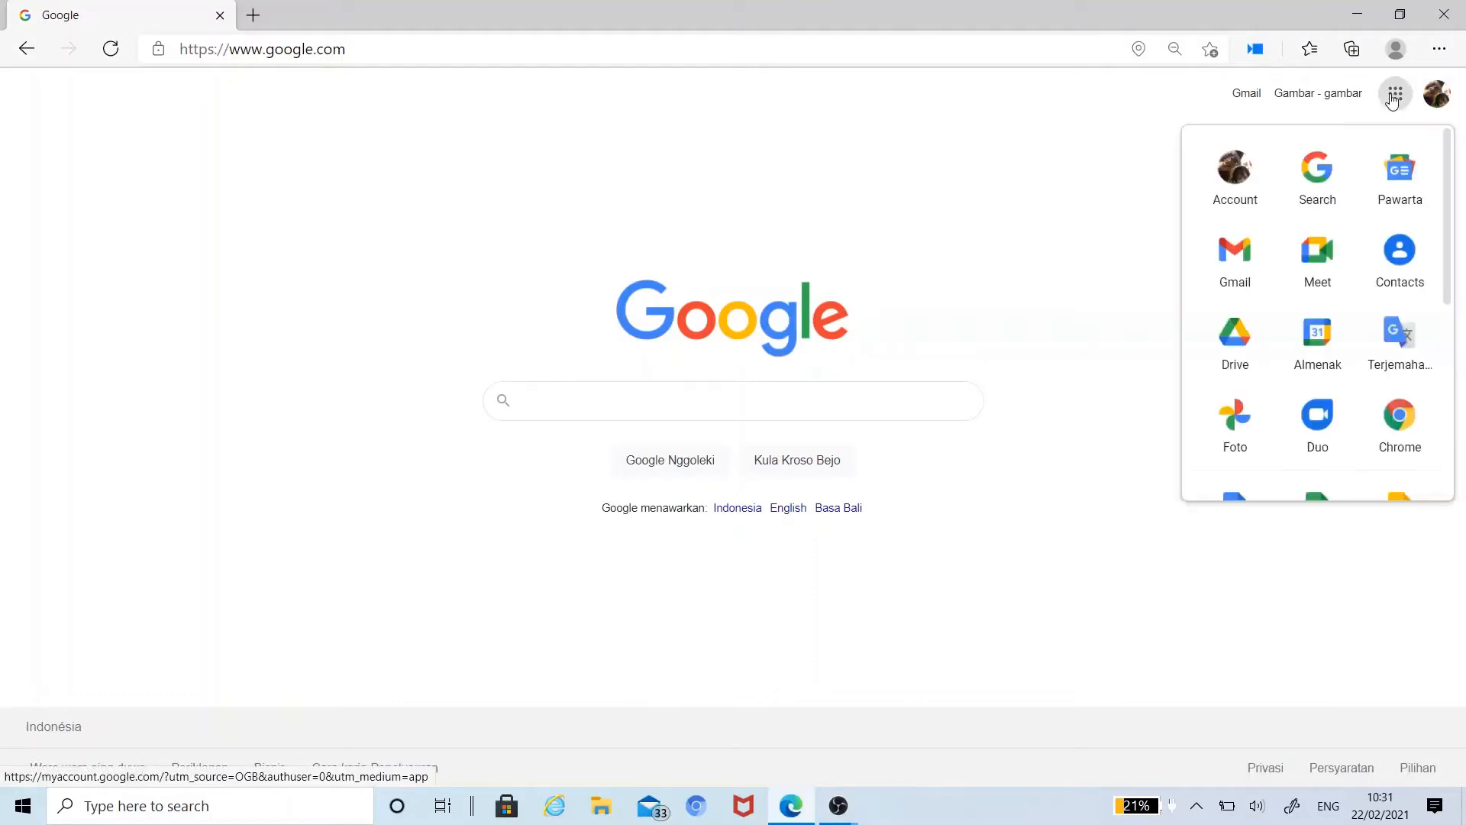
click(1329, 246)
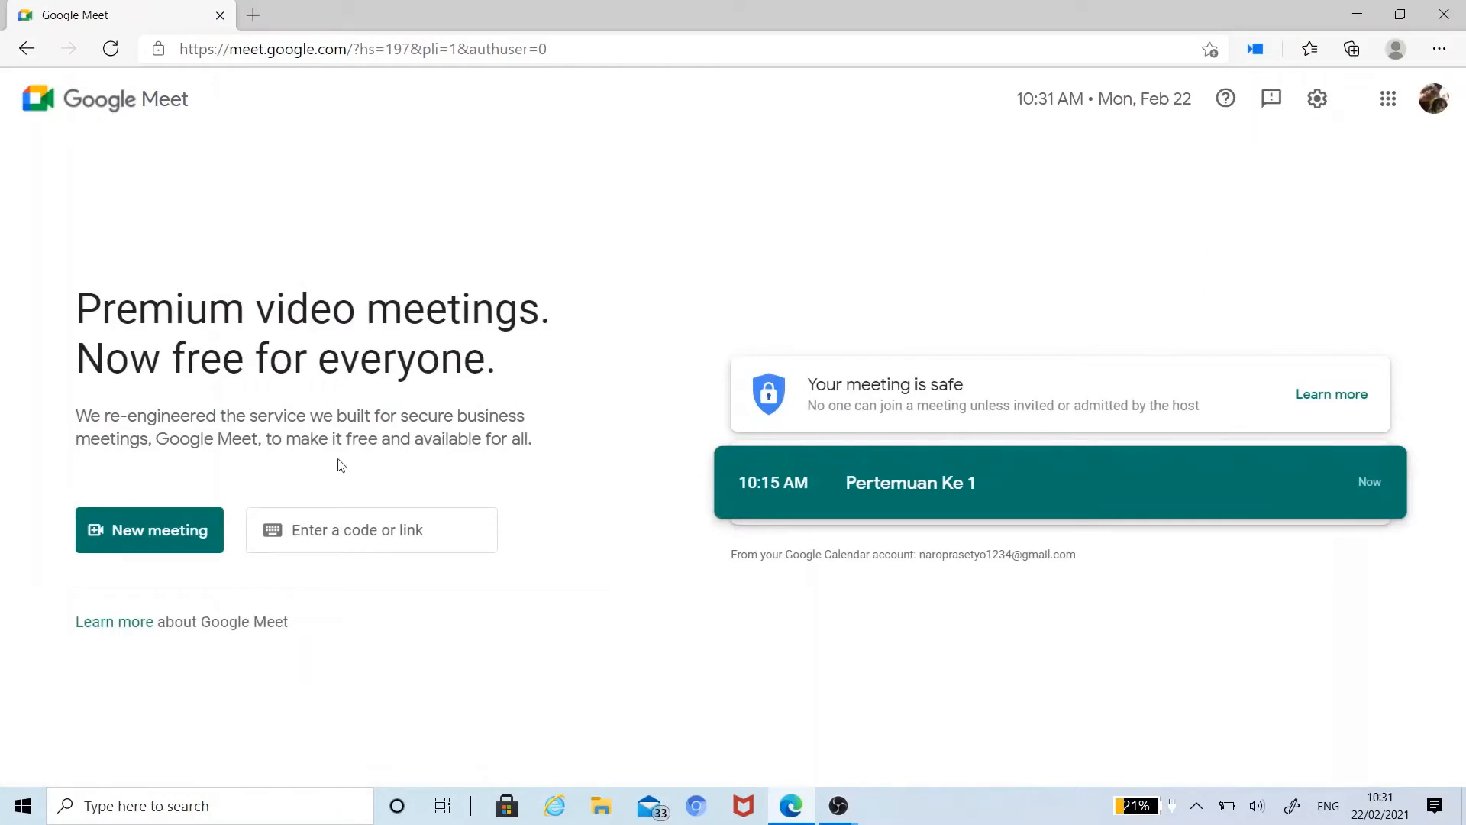
click(179, 546)
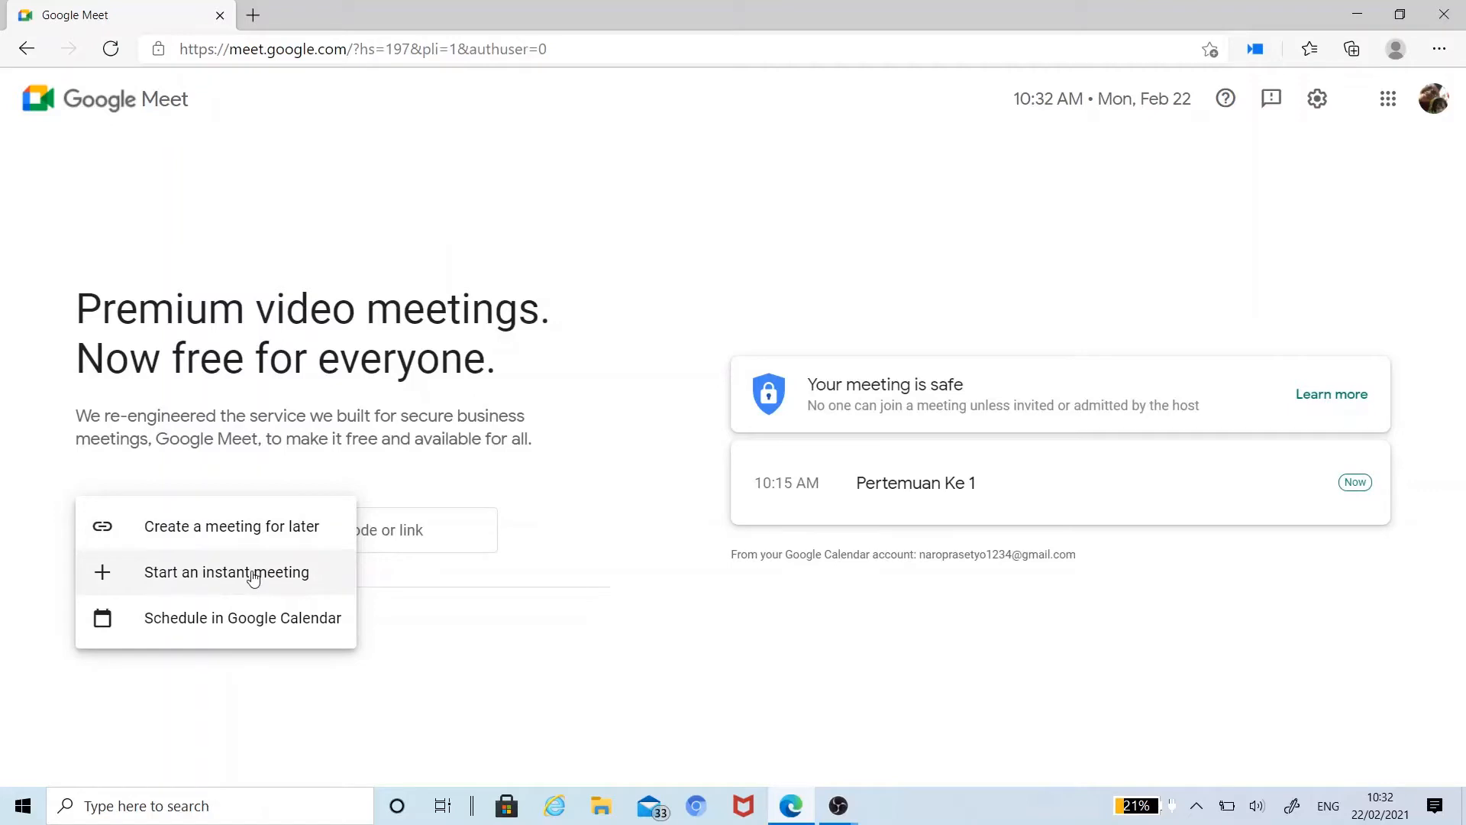
click(276, 621)
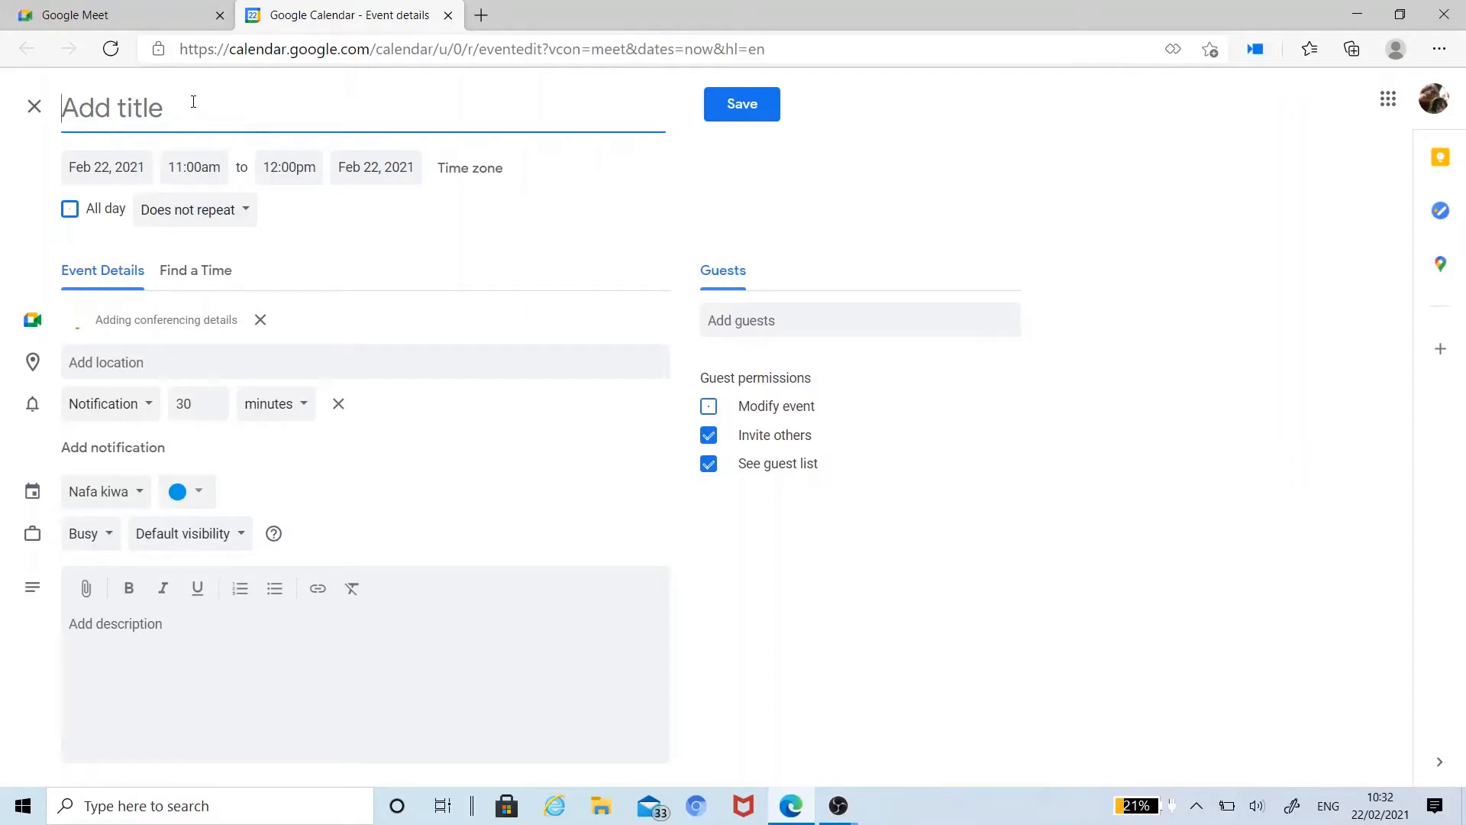
Title the event "Pertemuan ke 1 Mata Kuliah B.Inggris".
text(Per)
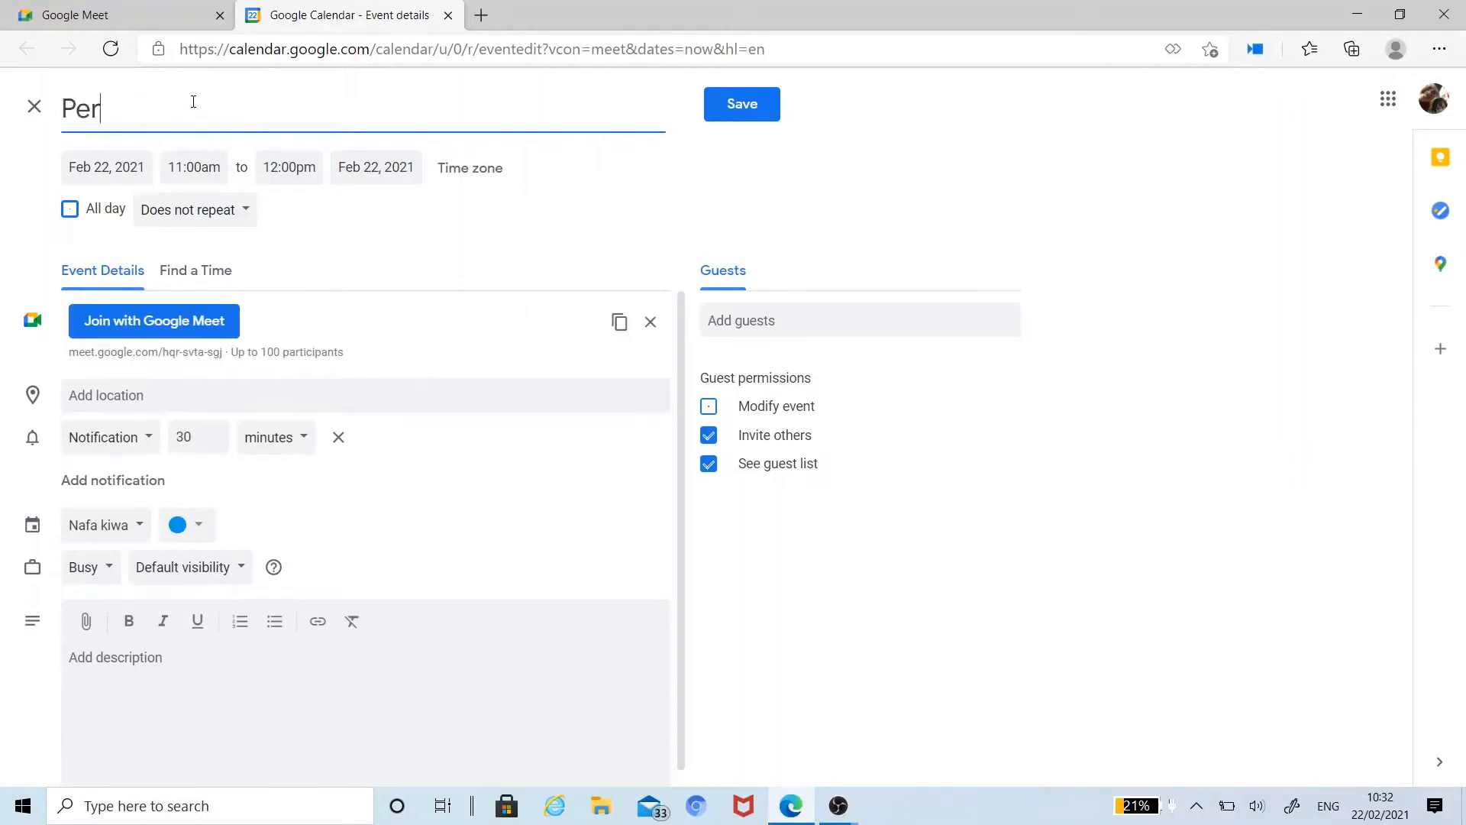
text(temuan ke 1 Ma)
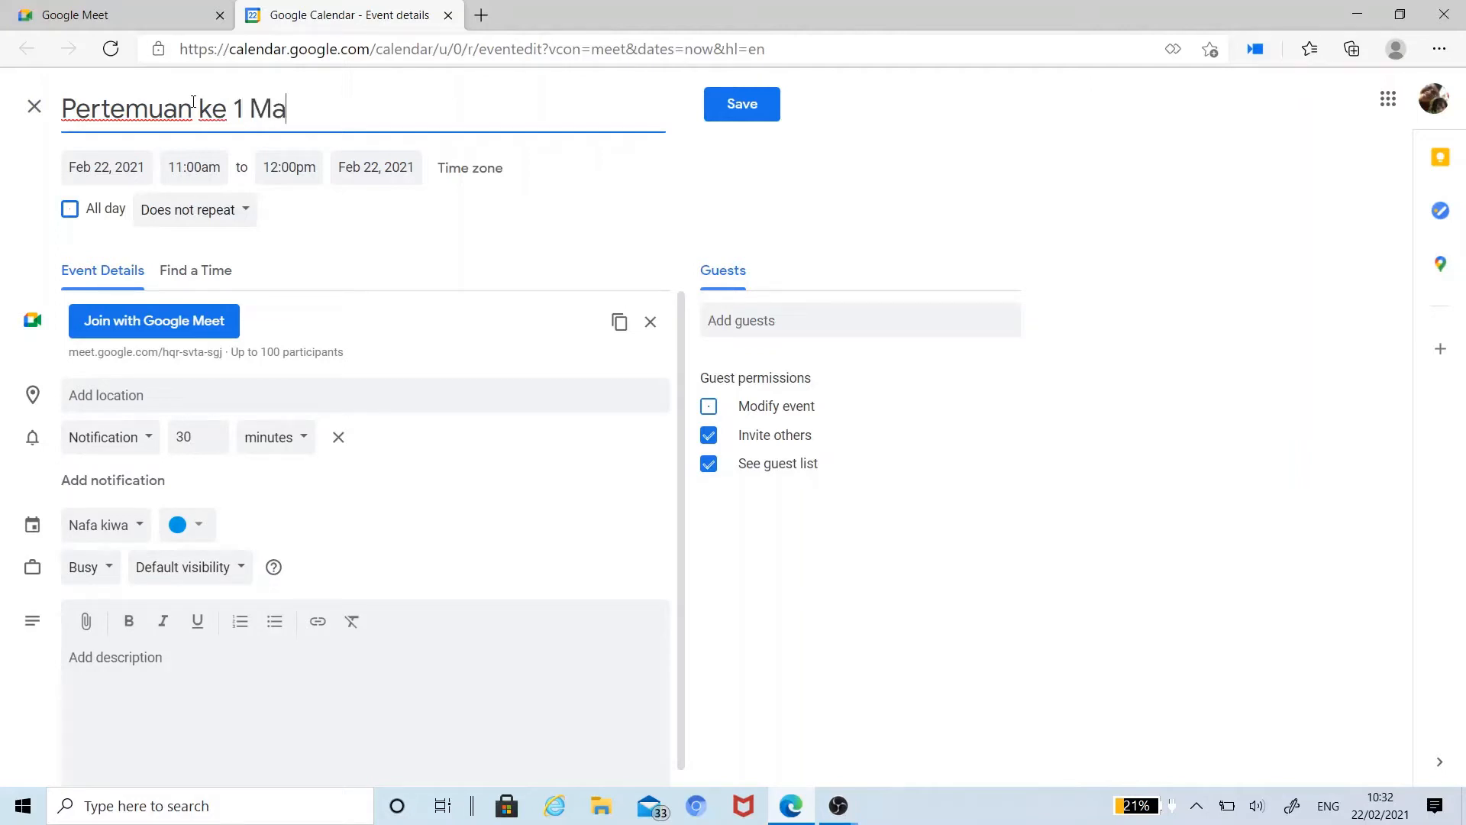
text(ta Kuliah B.I)
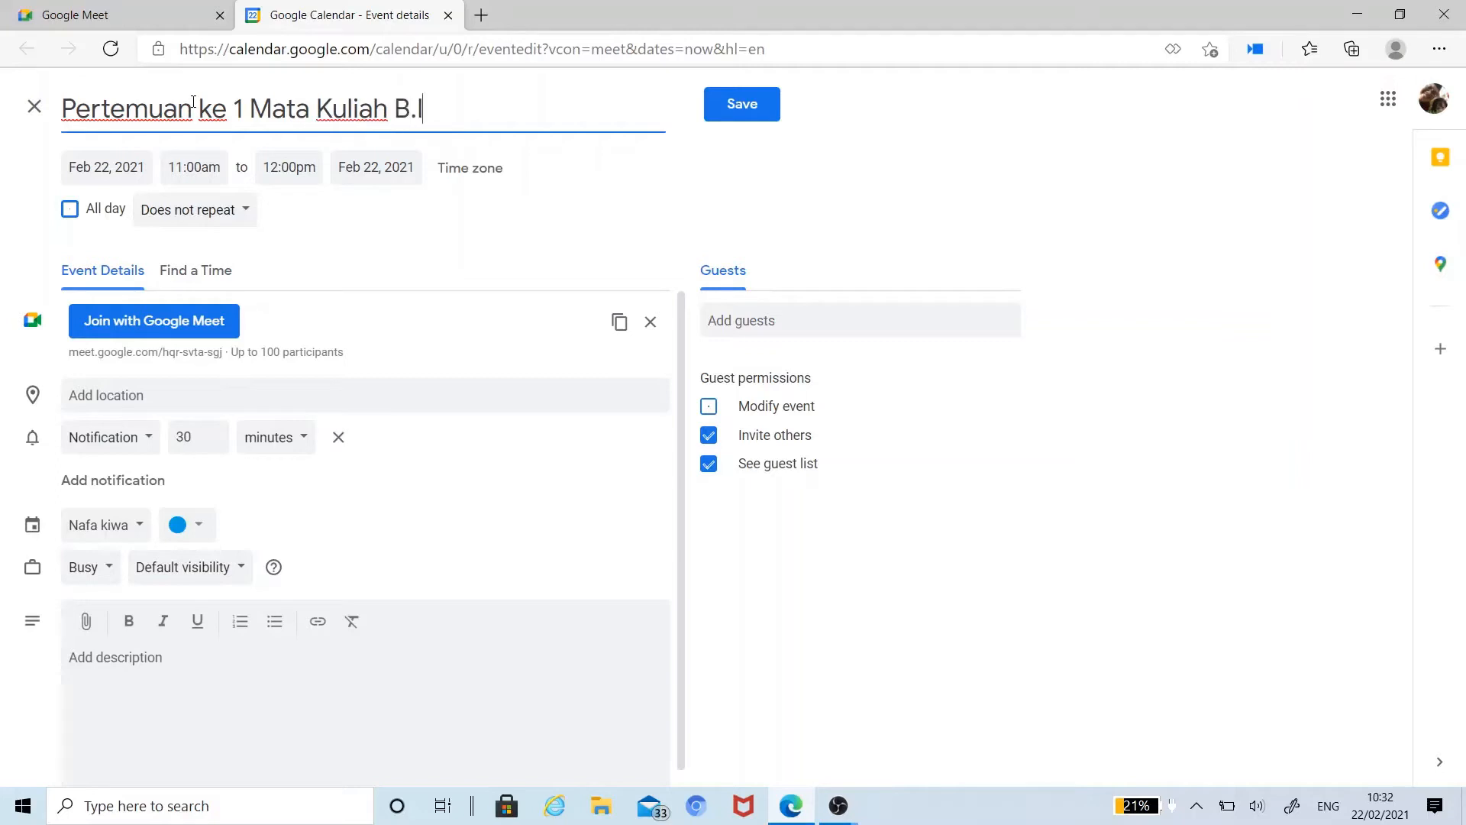
text(nggris)
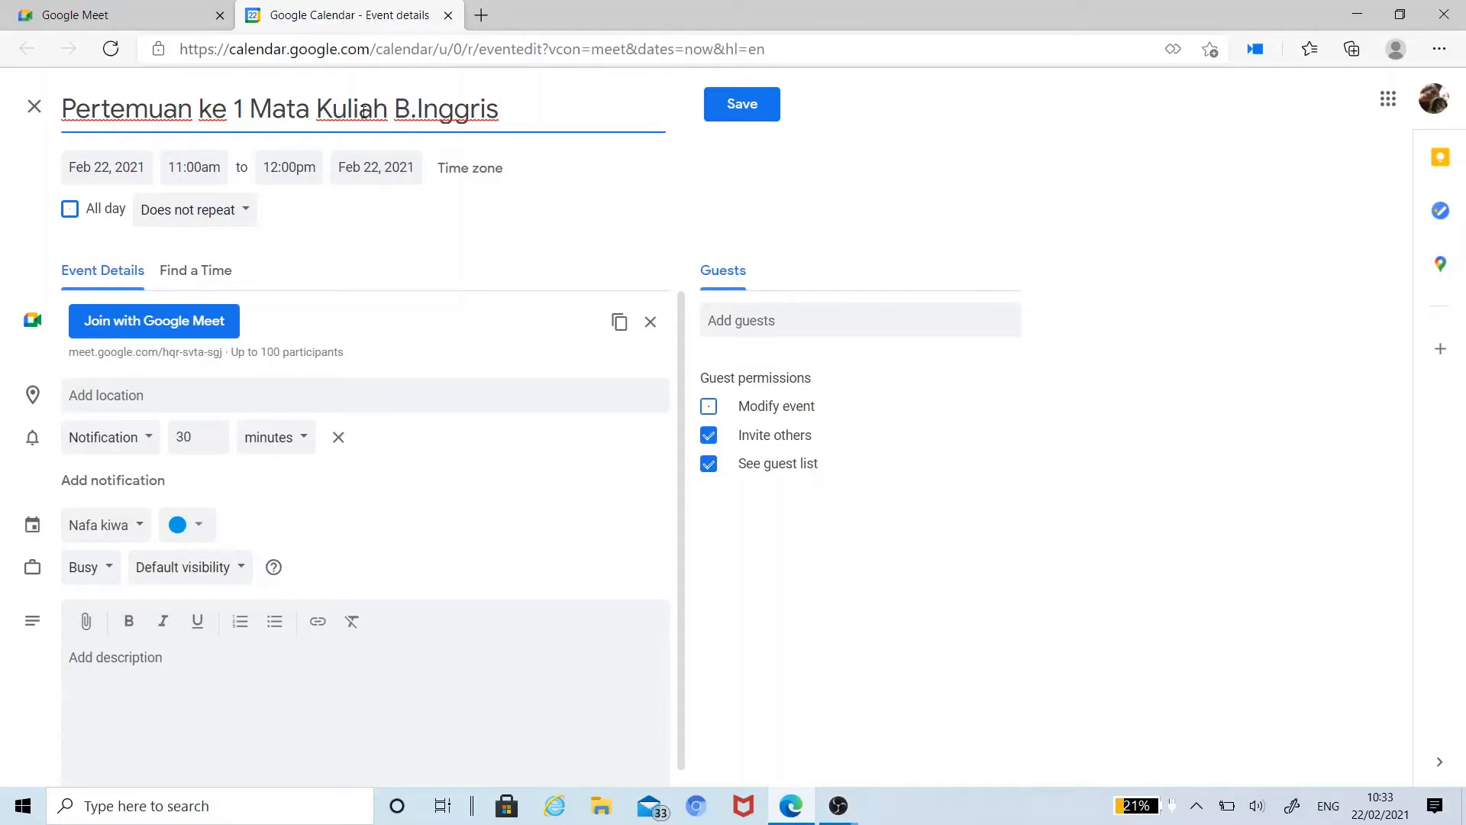
Schedule the event for Feb 24, 2021, from 11:15am to 1:45pm.
click(113, 170)
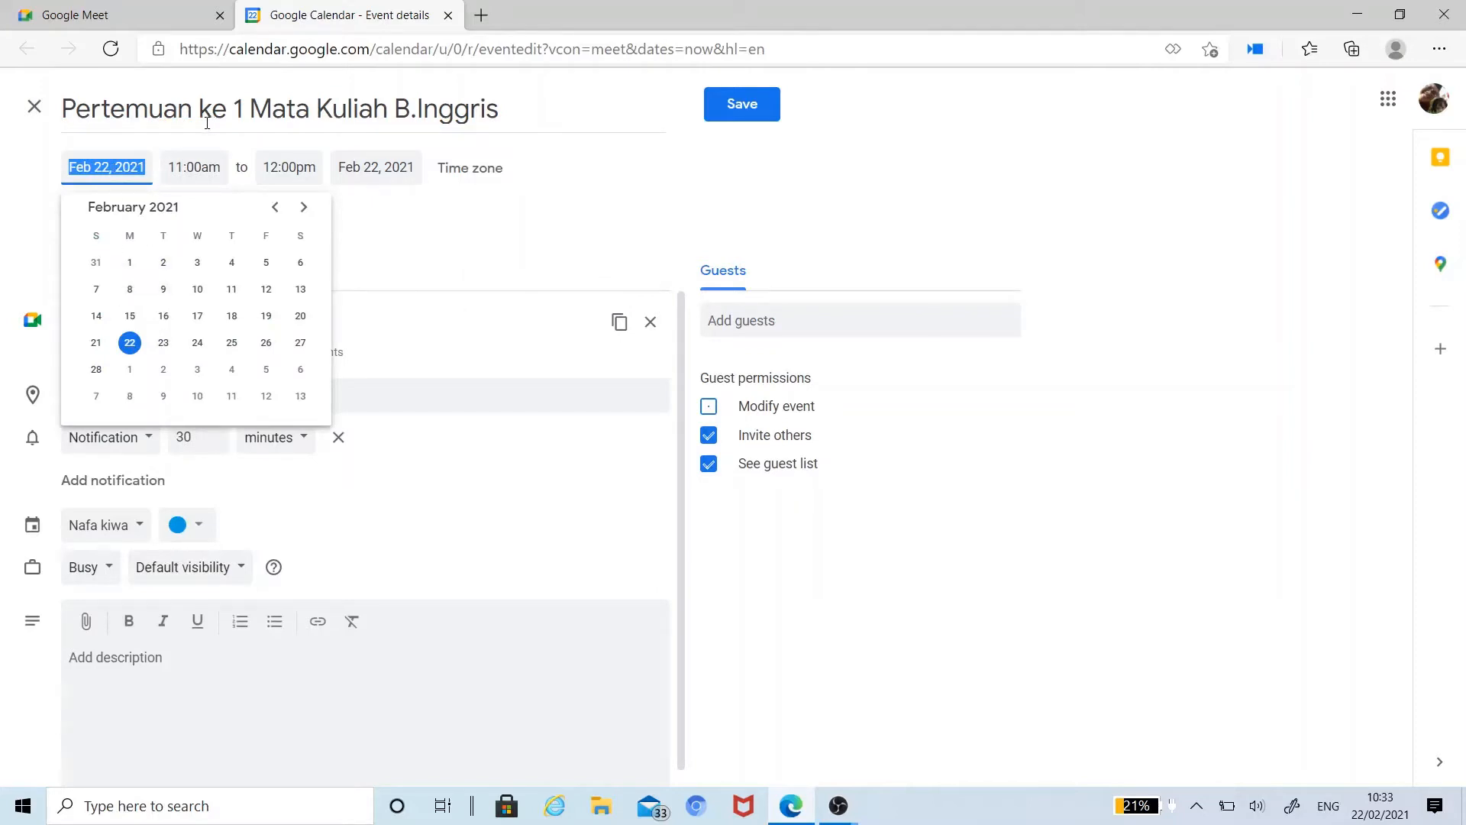
click(197, 343)
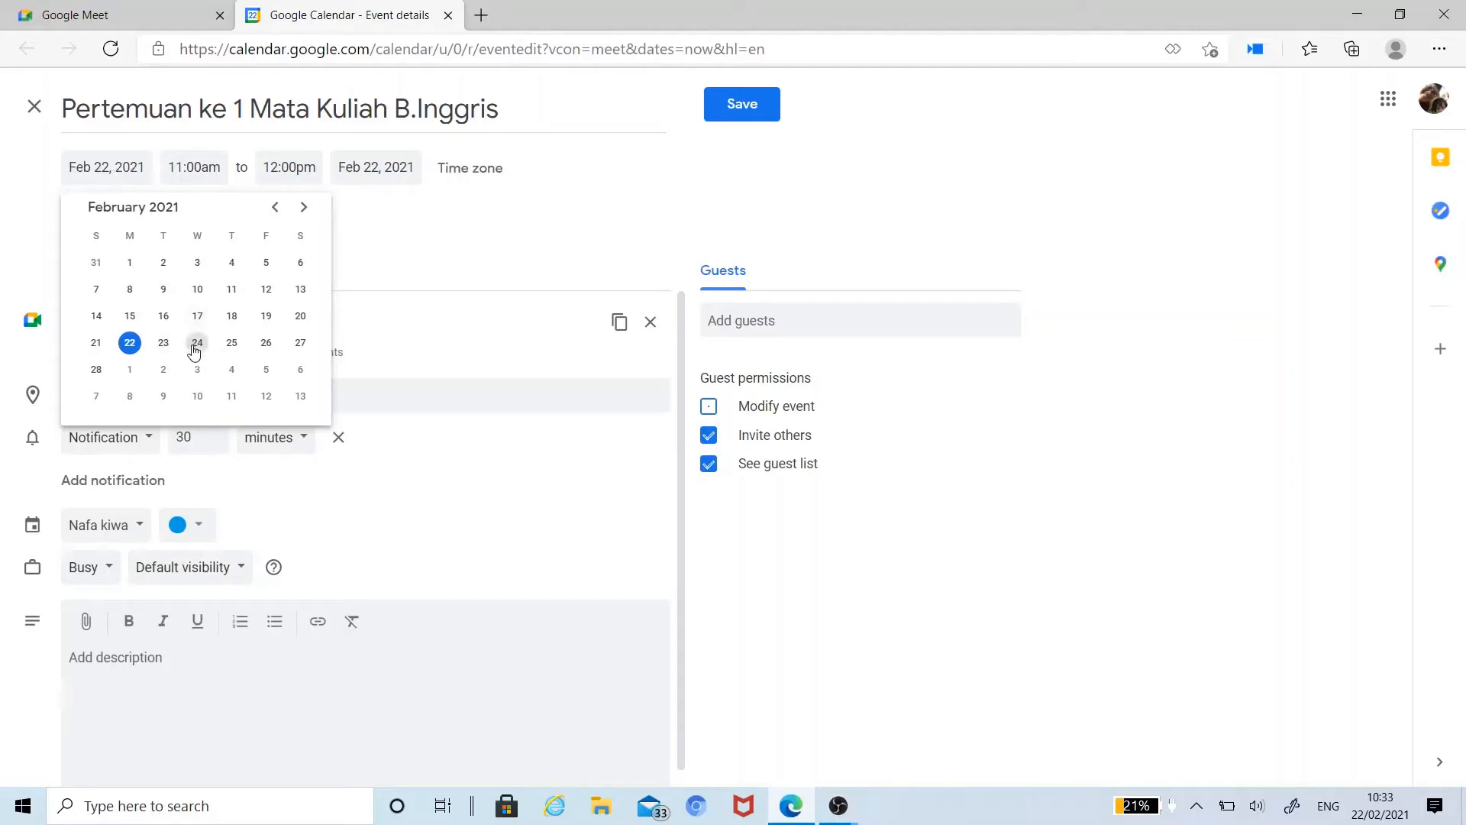
click(214, 168)
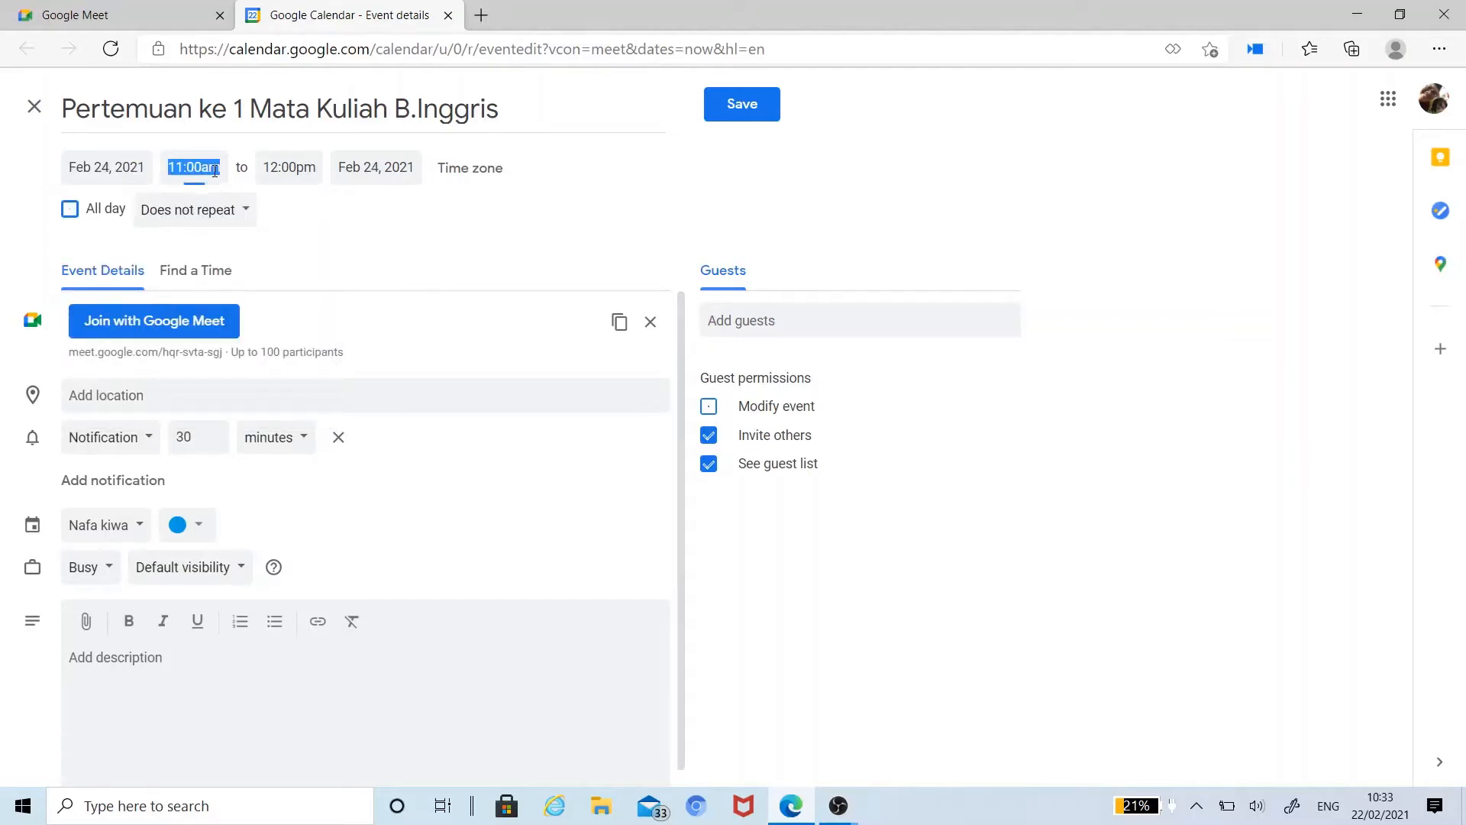
click(217, 323)
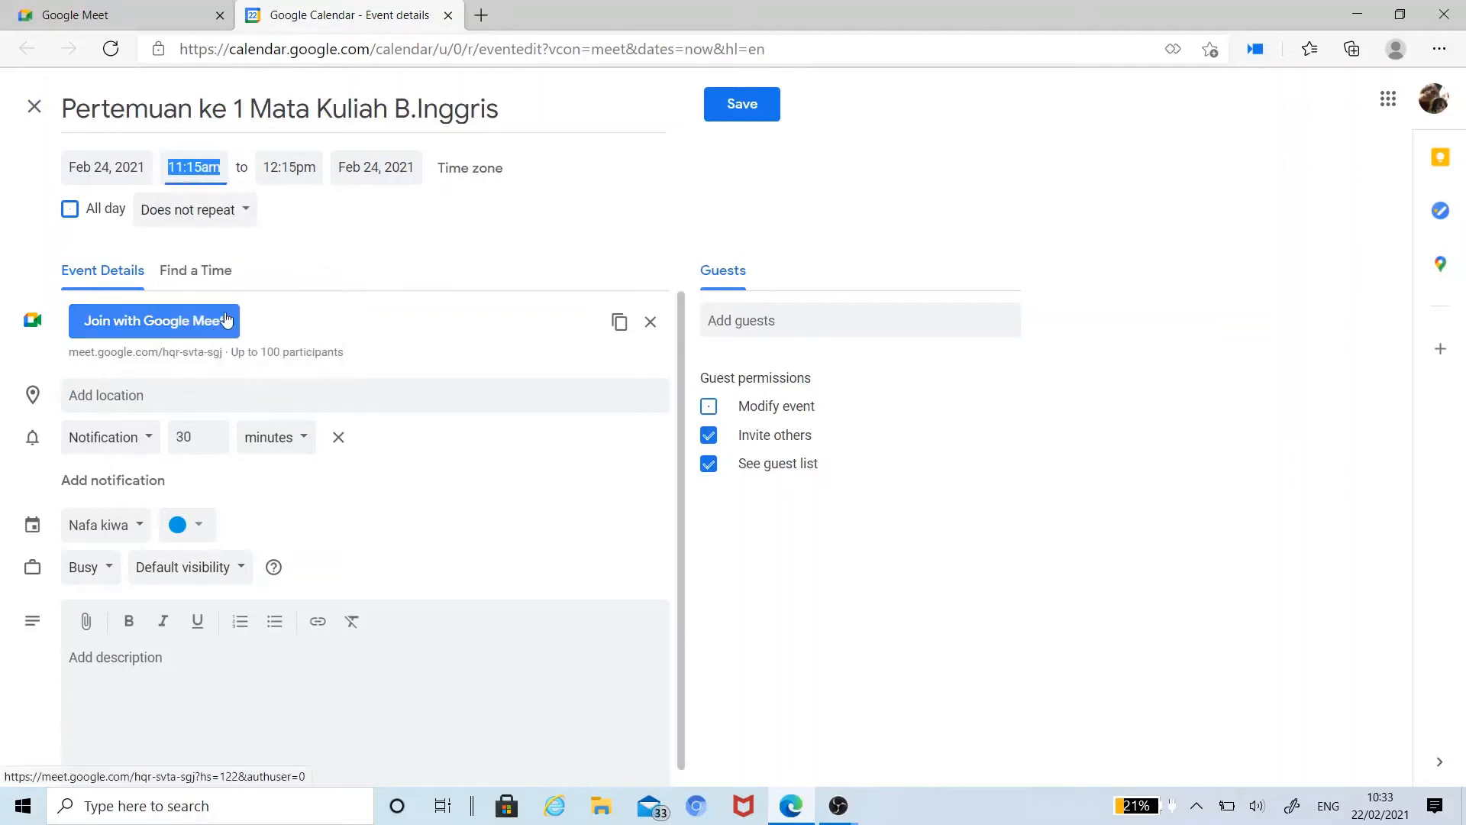
click(310, 174)
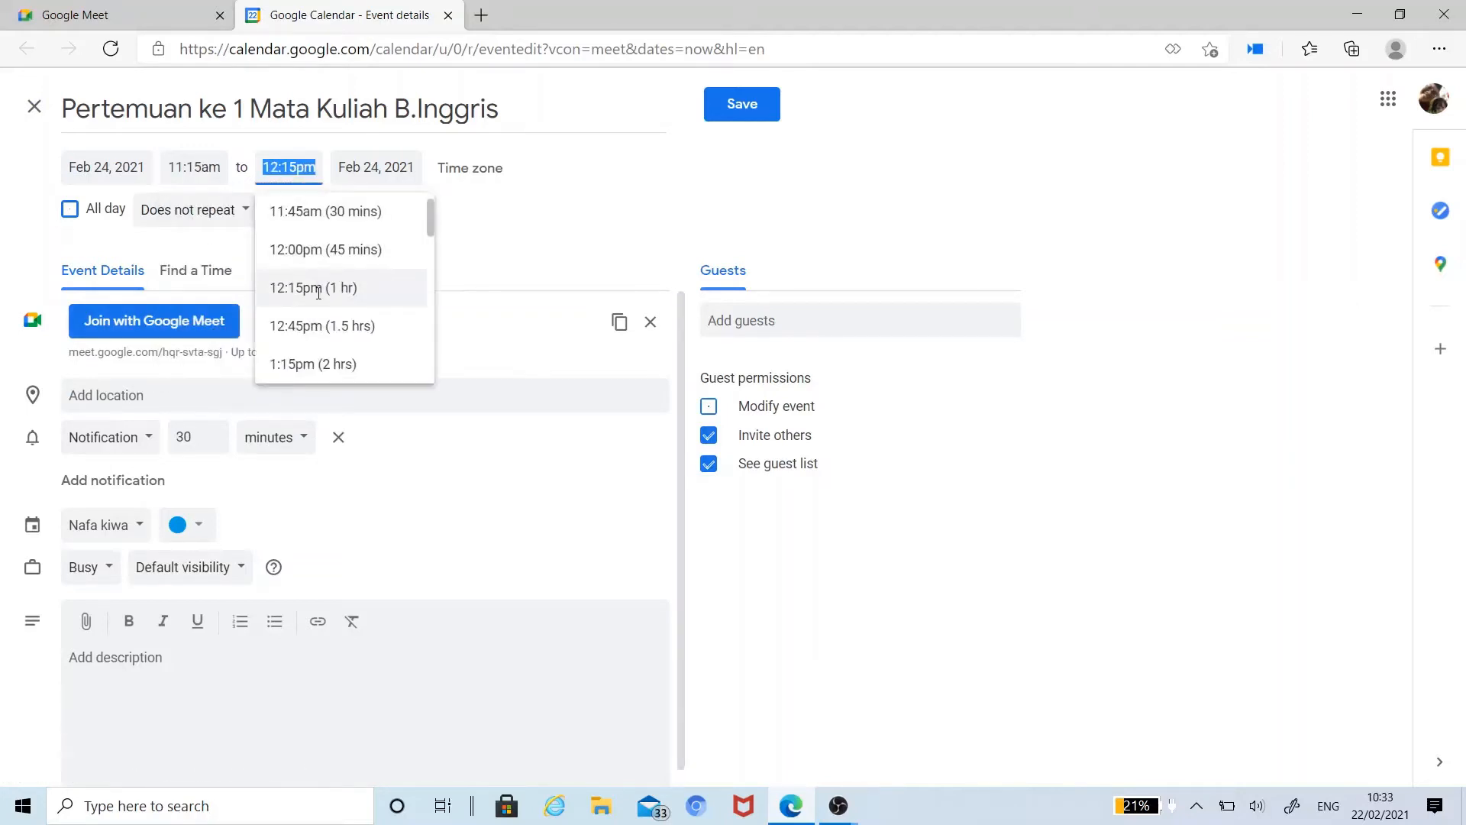
scroll(327, 298, down, 1)
click(294, 374)
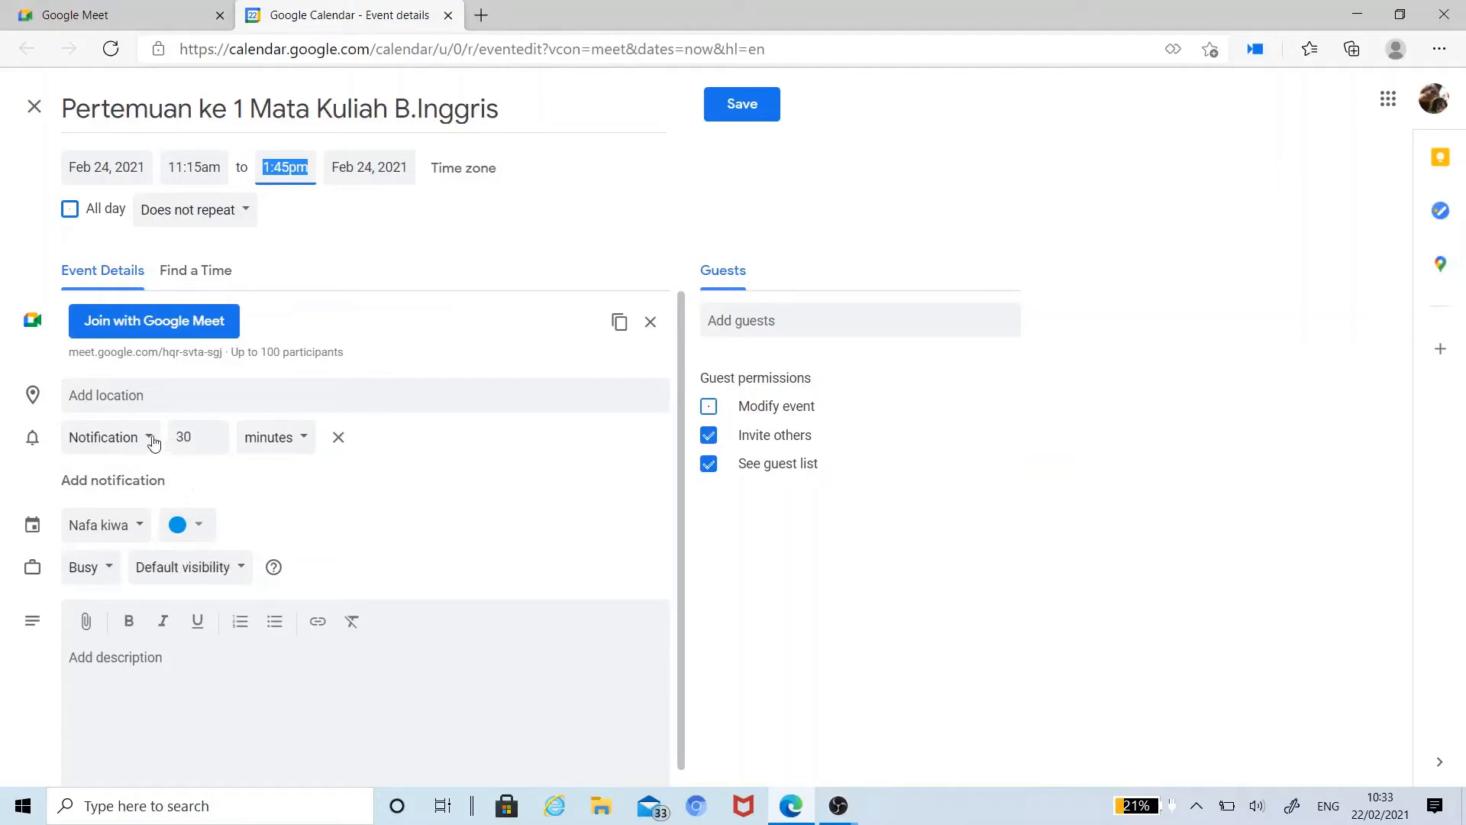
Set the event location to the suggested place LPMP Gorontalo.
click(143, 388)
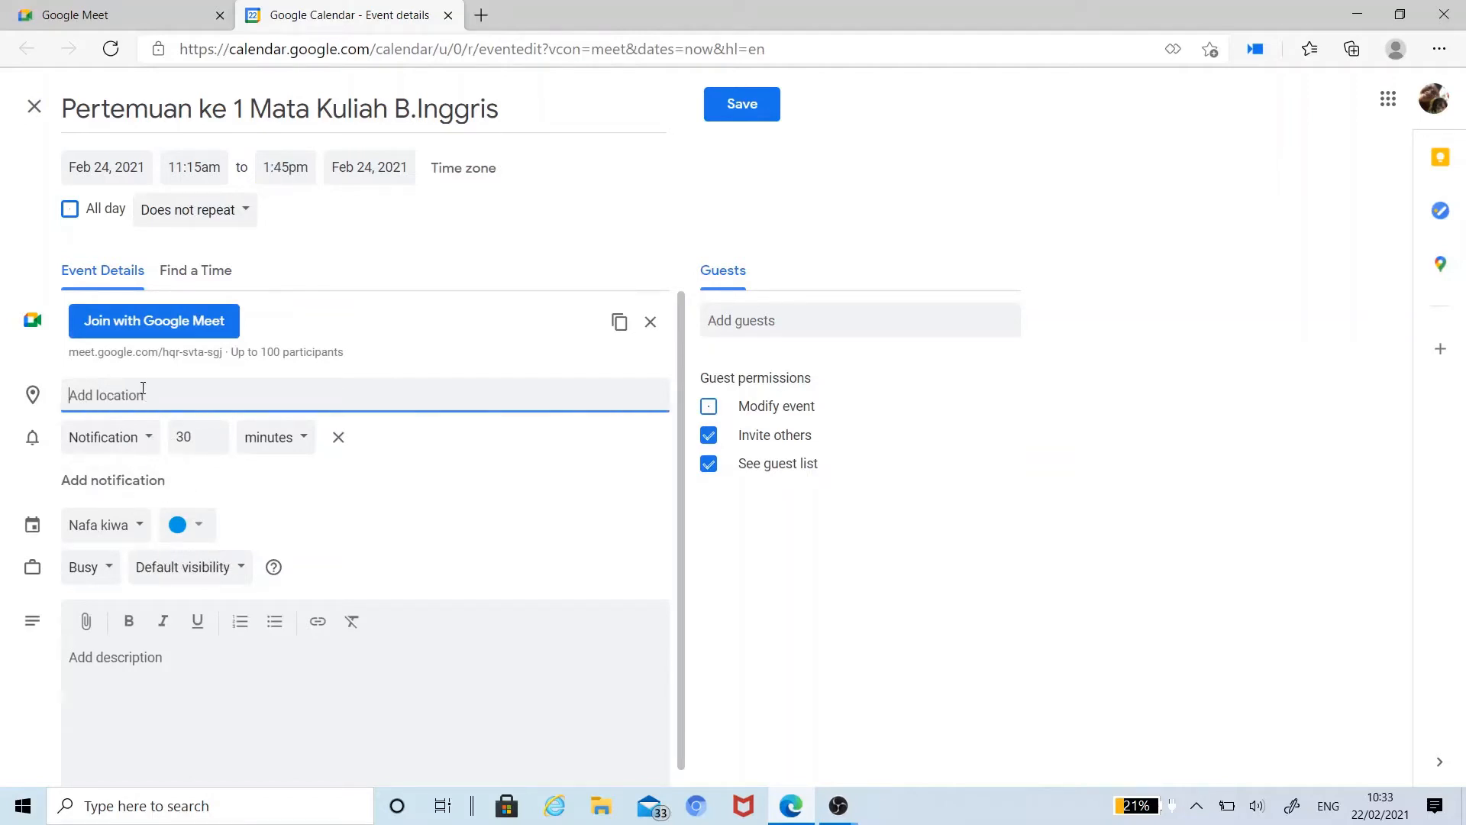
text(L)
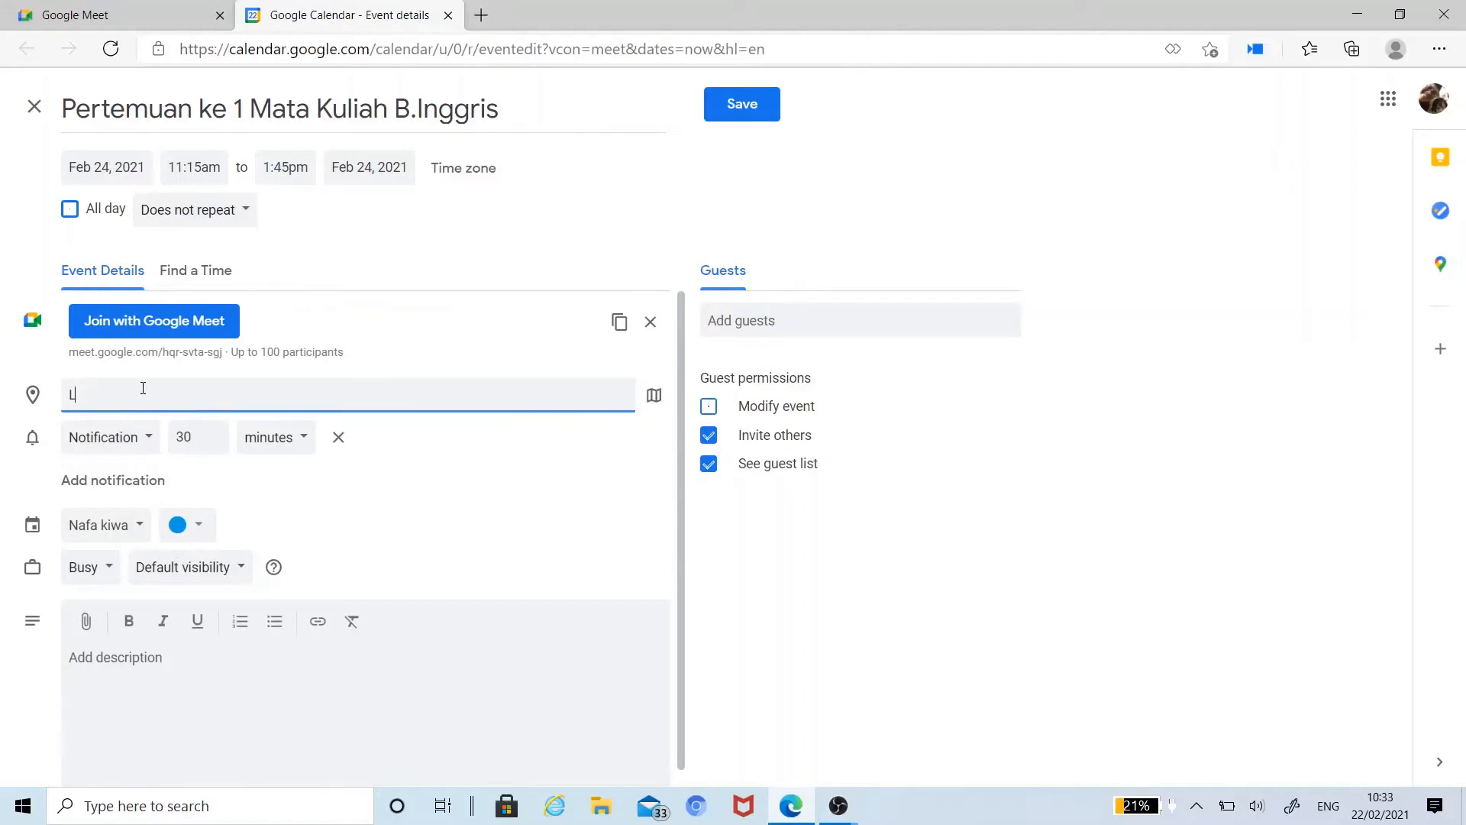
text(PMP G)
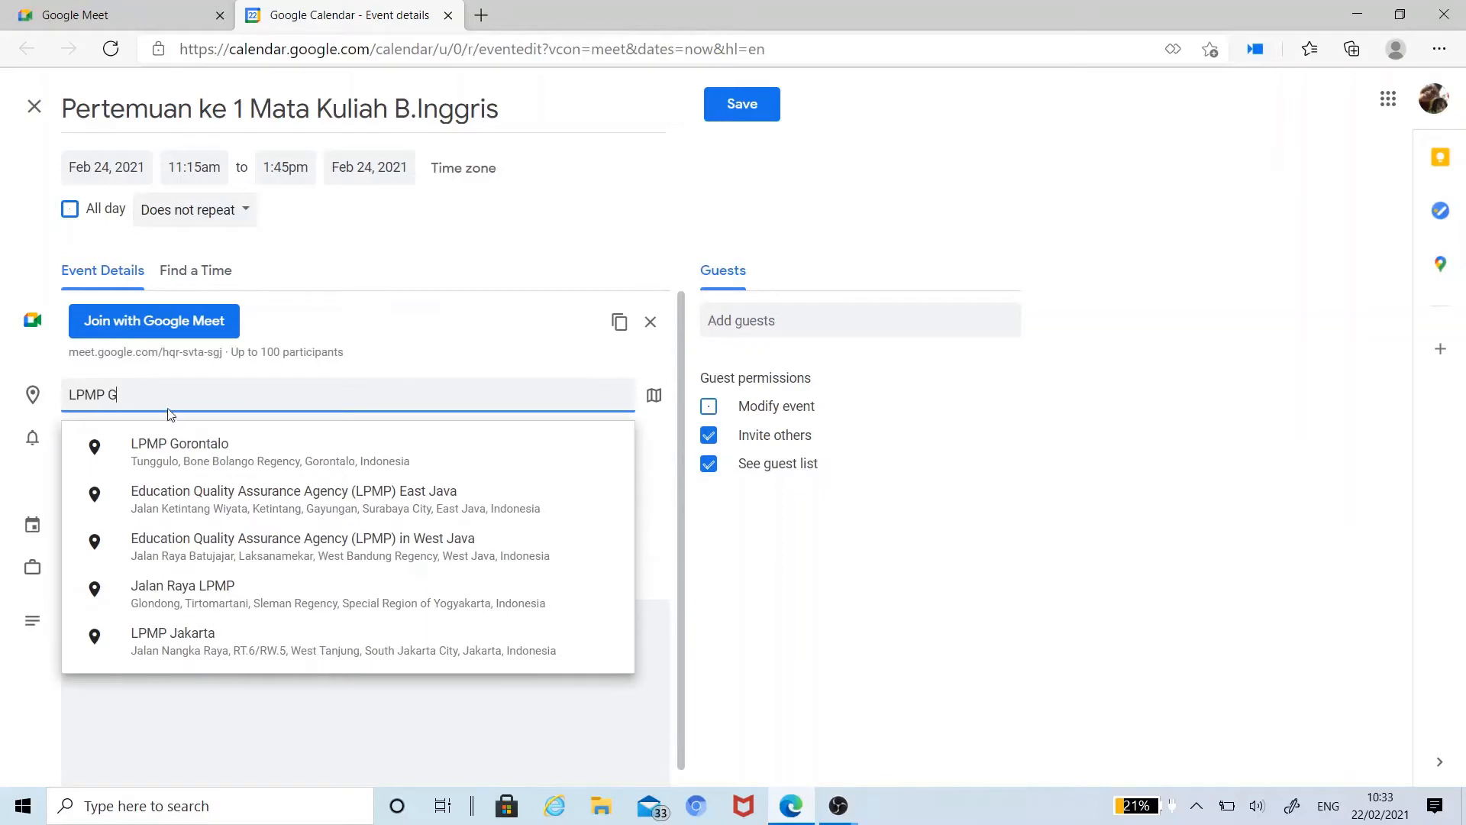
click(182, 456)
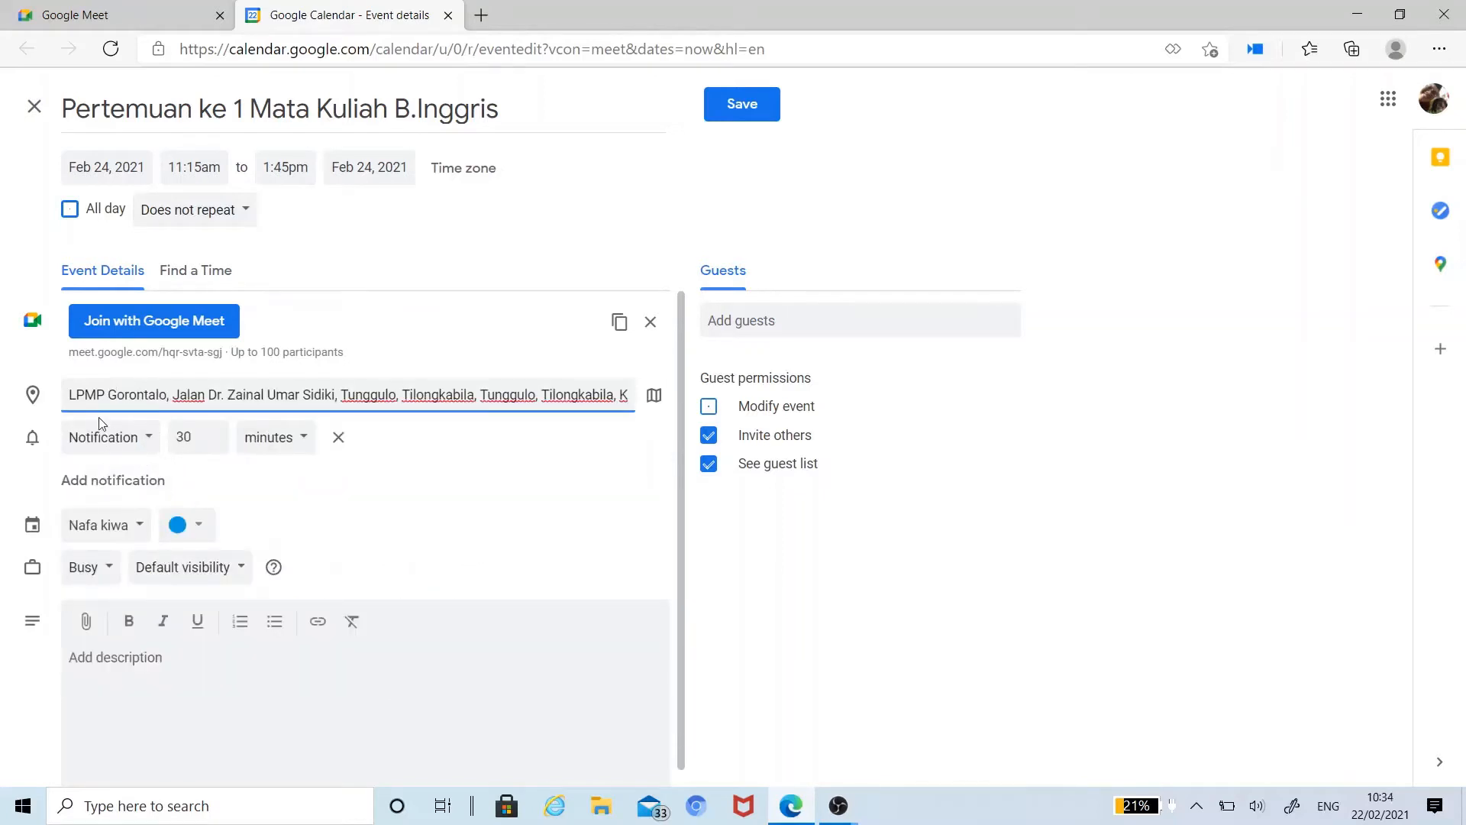
Switch the existing reminder's type to Email and back to Notification.
click(149, 442)
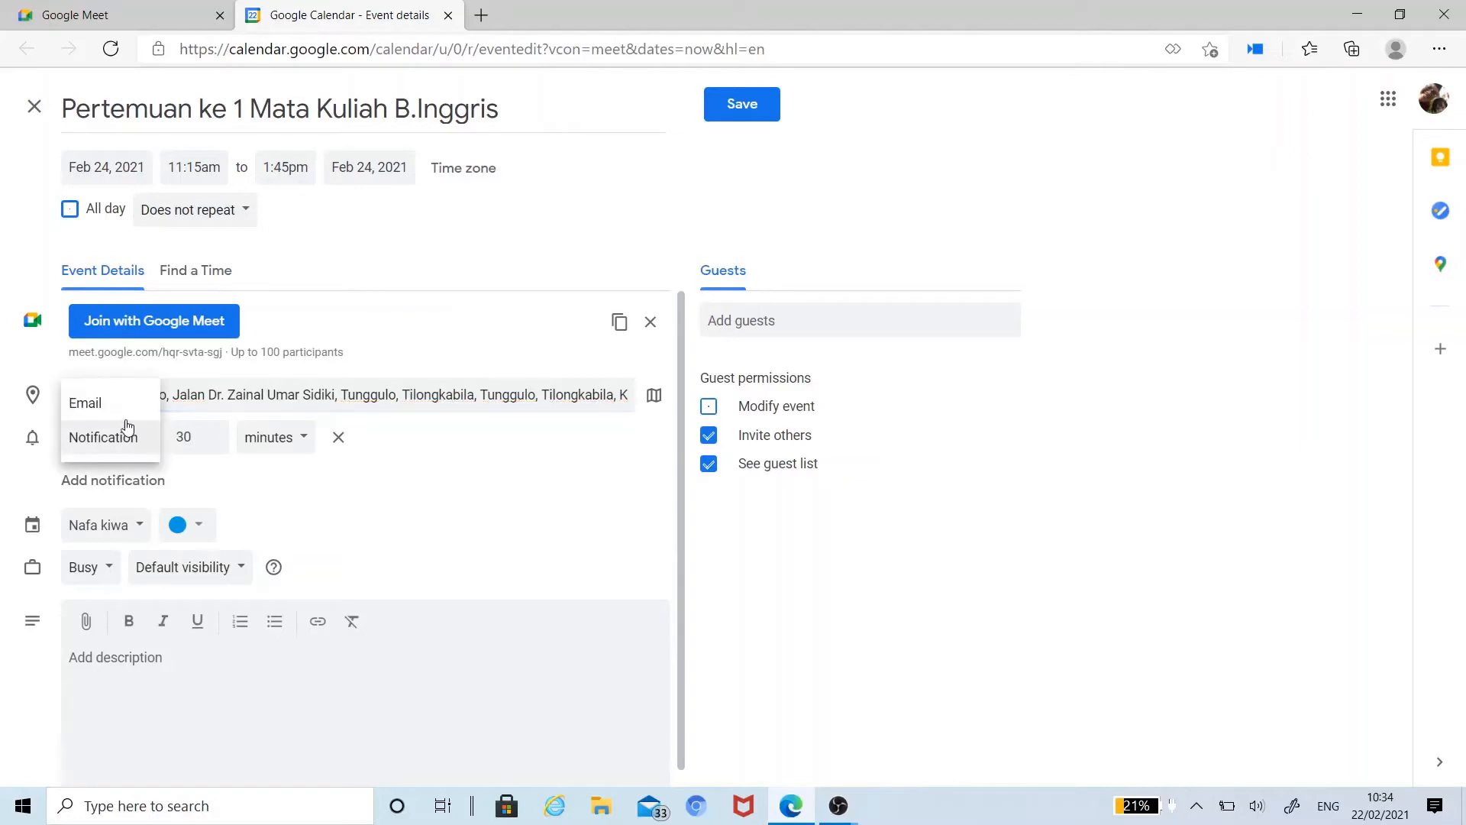
click(123, 416)
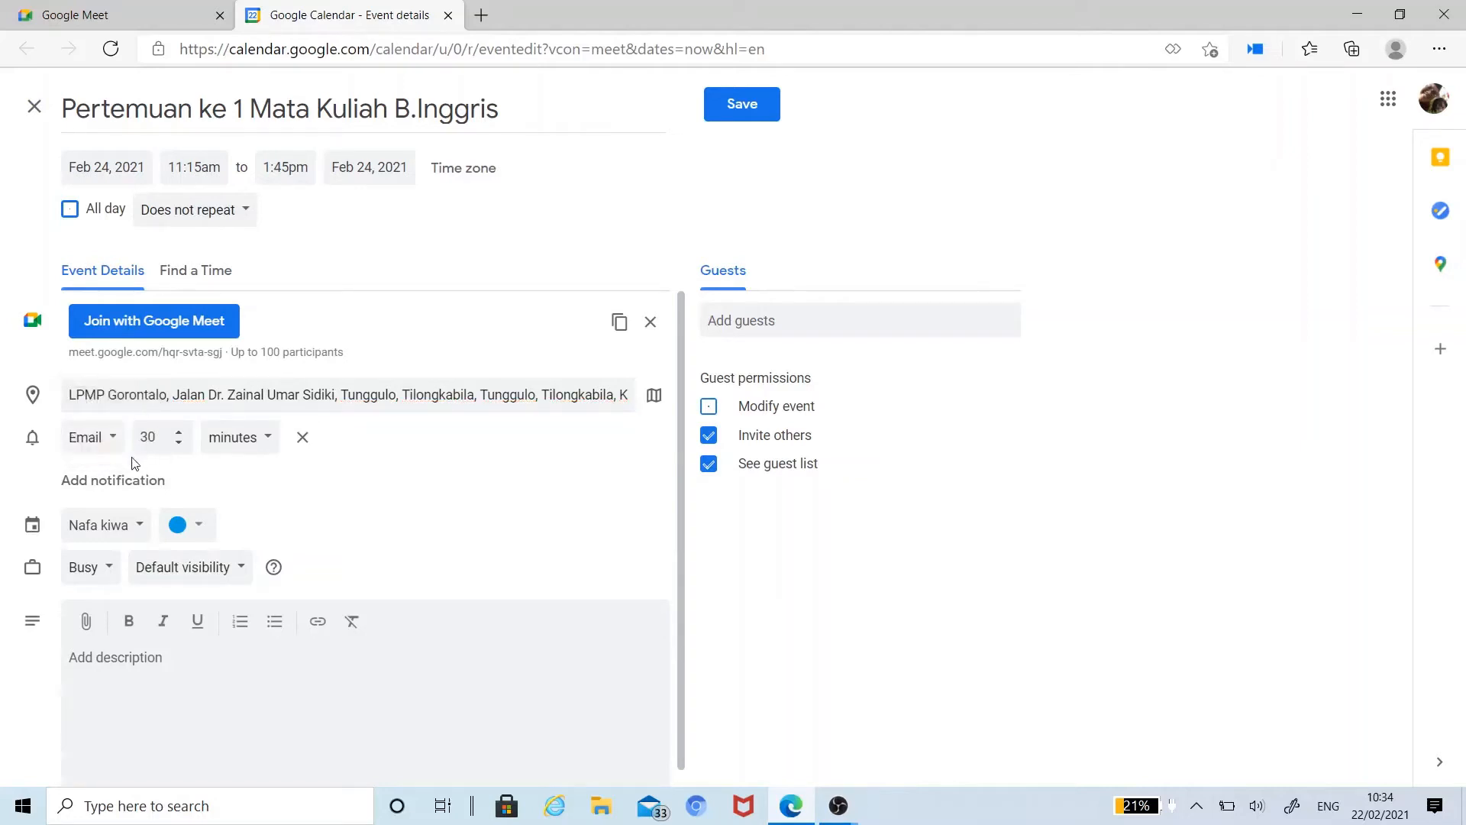
click(109, 444)
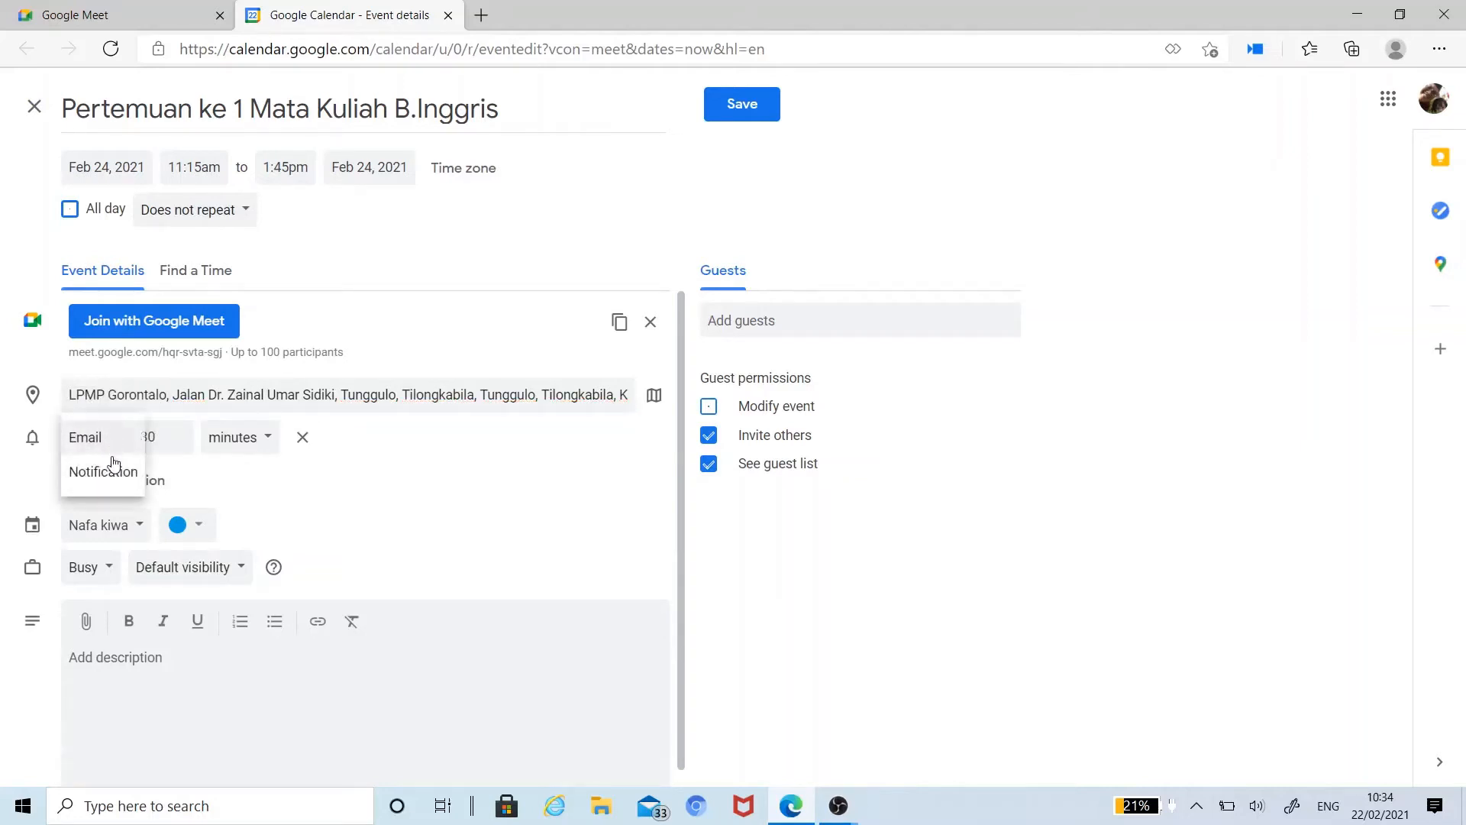
click(114, 475)
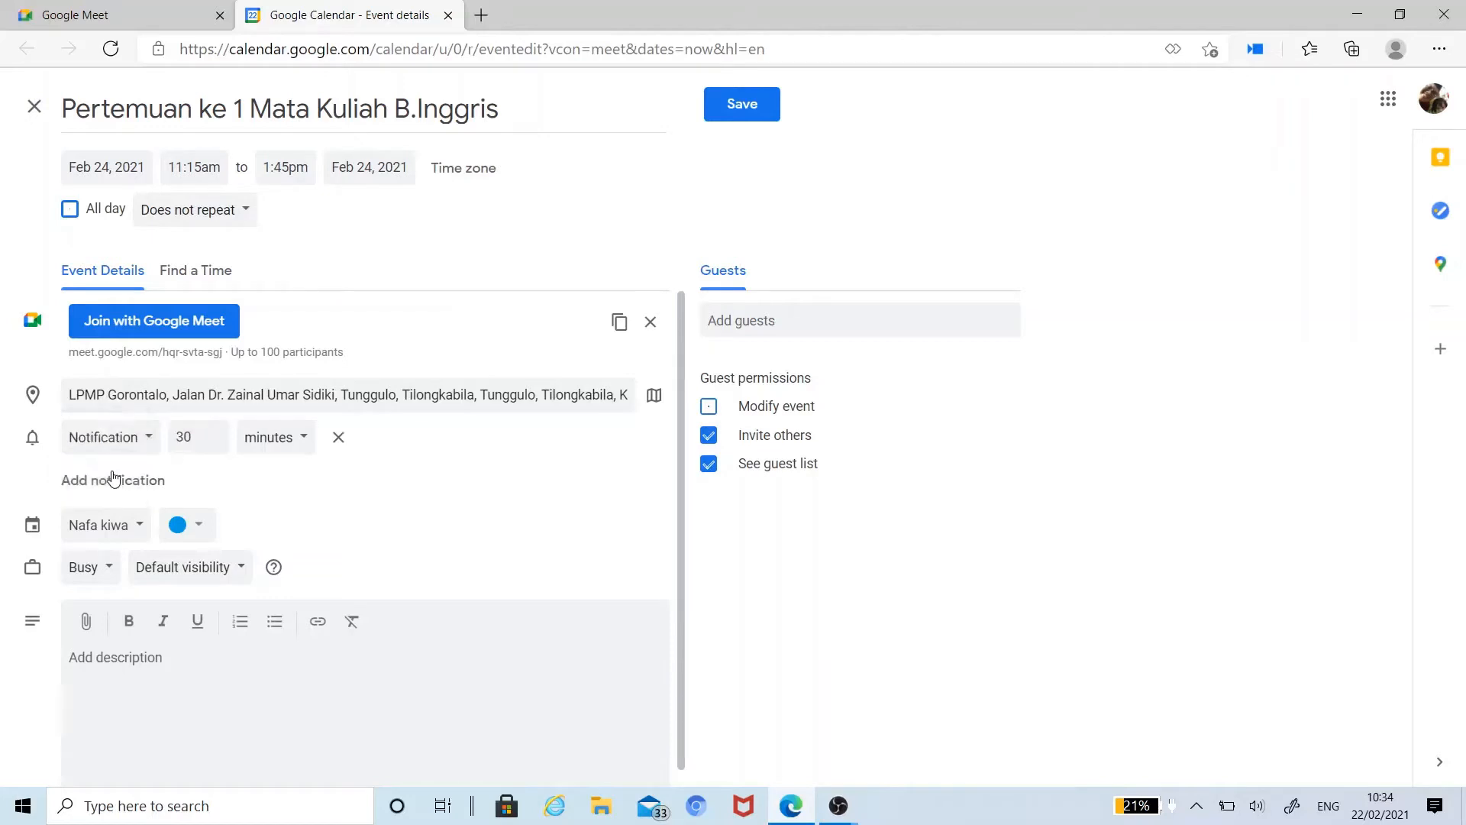
Add an email reminder set to 30 minutes and another notification reminder of 10 minutes.
click(142, 496)
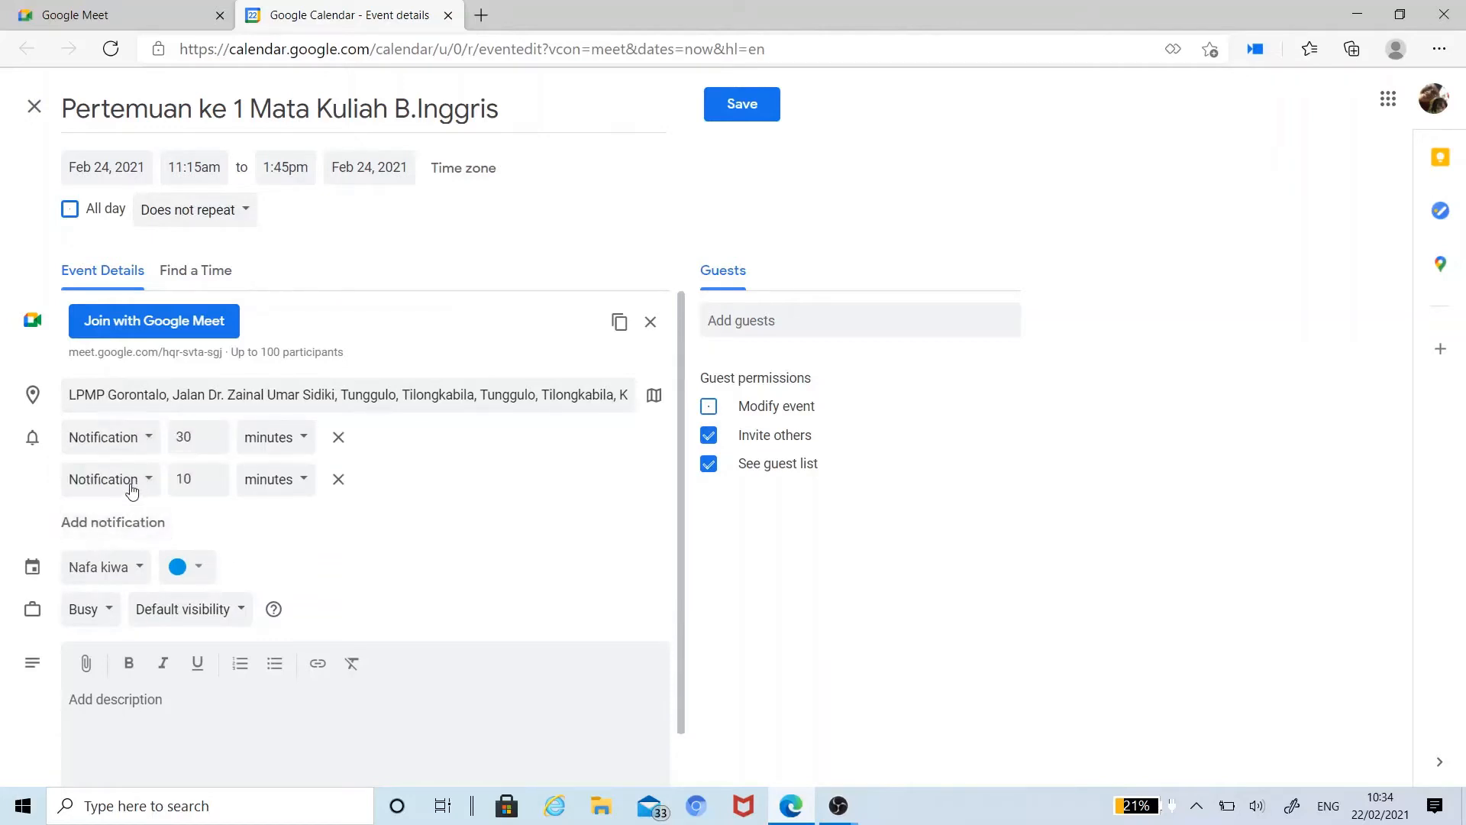
click(130, 483)
click(125, 453)
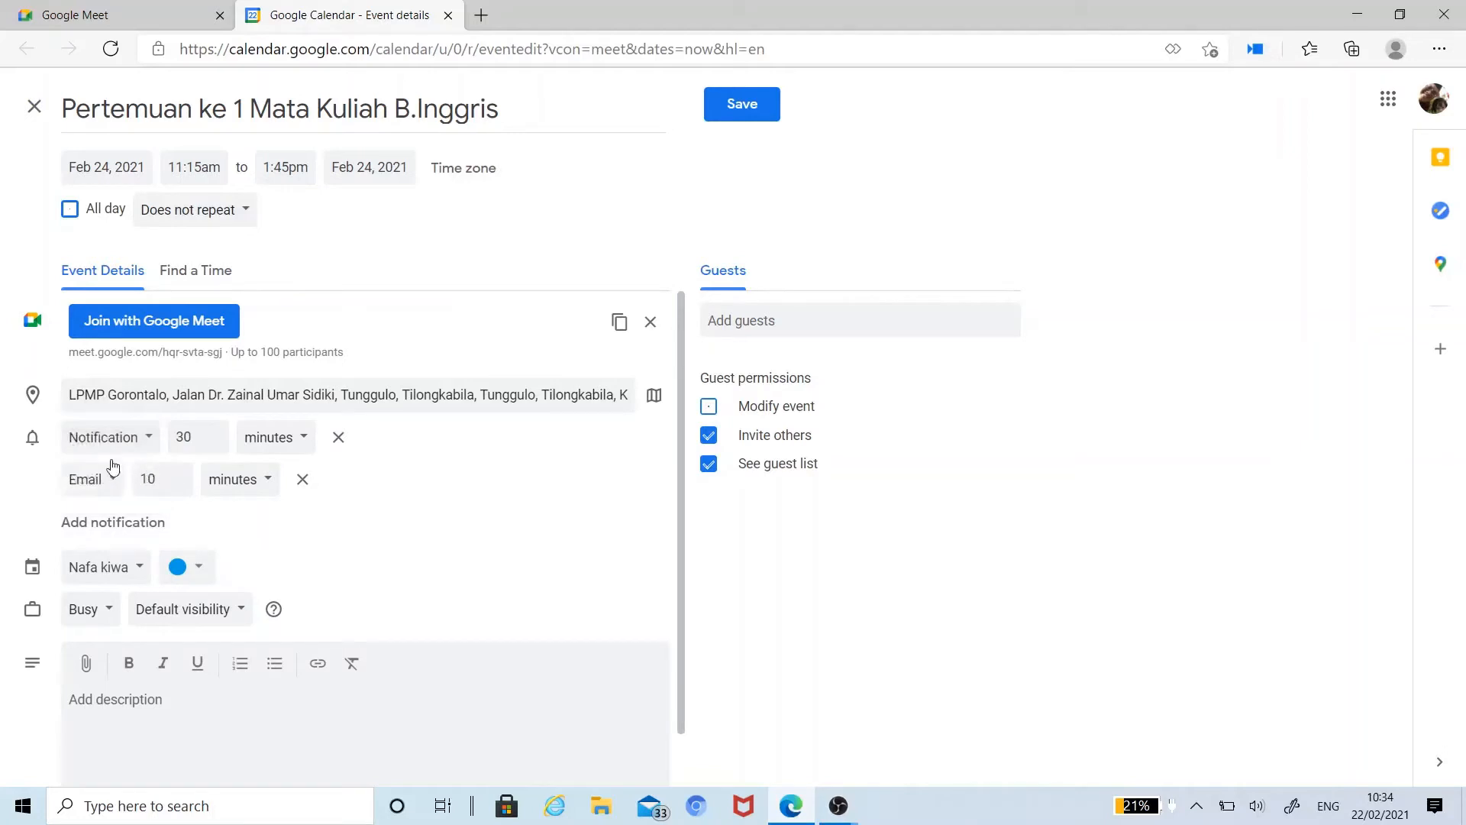
double_click(149, 479)
text(30)
click(16, 501)
click(132, 532)
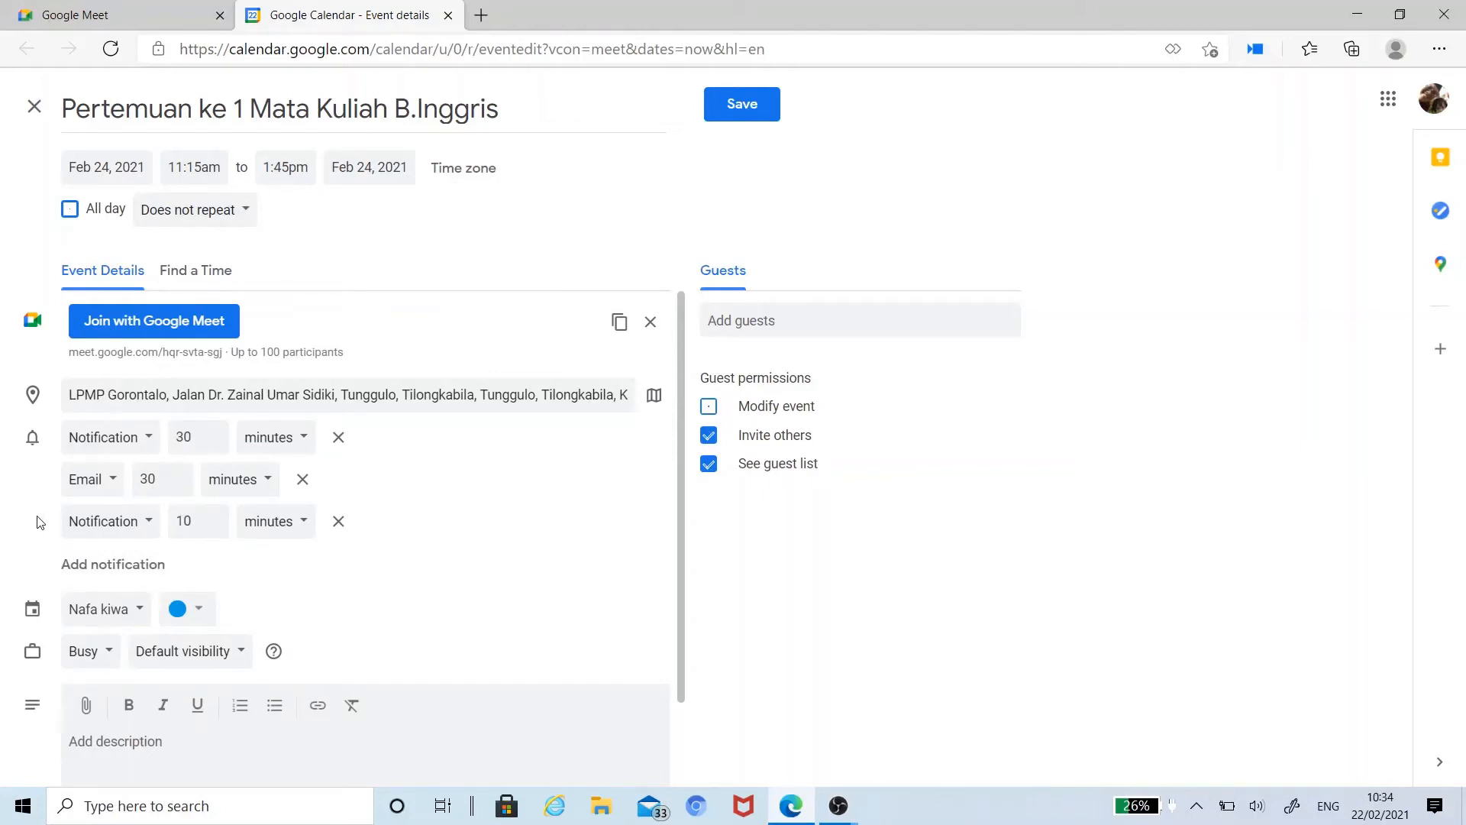
scroll(40, 522, down, 2)
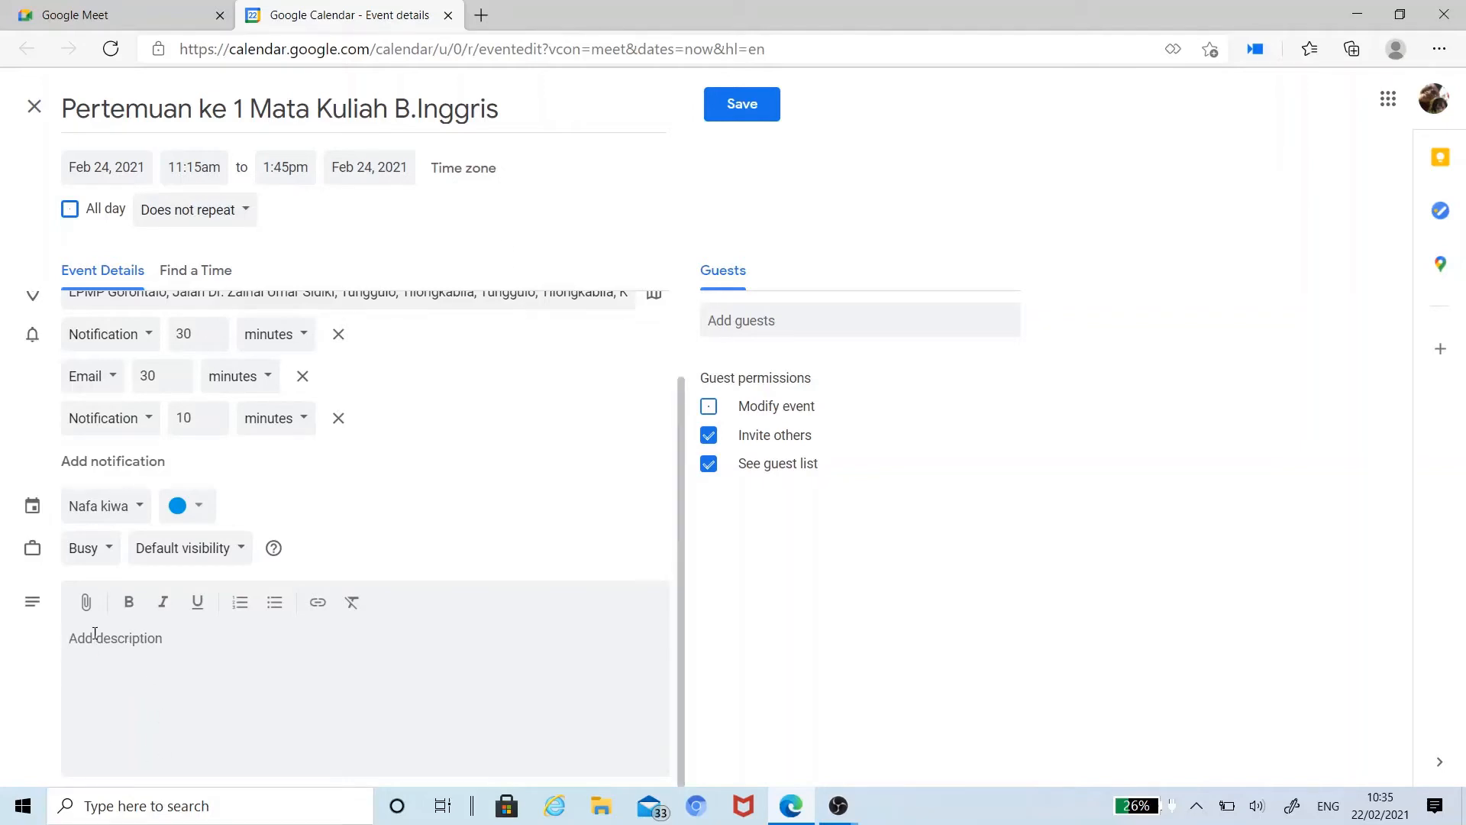
click(87, 600)
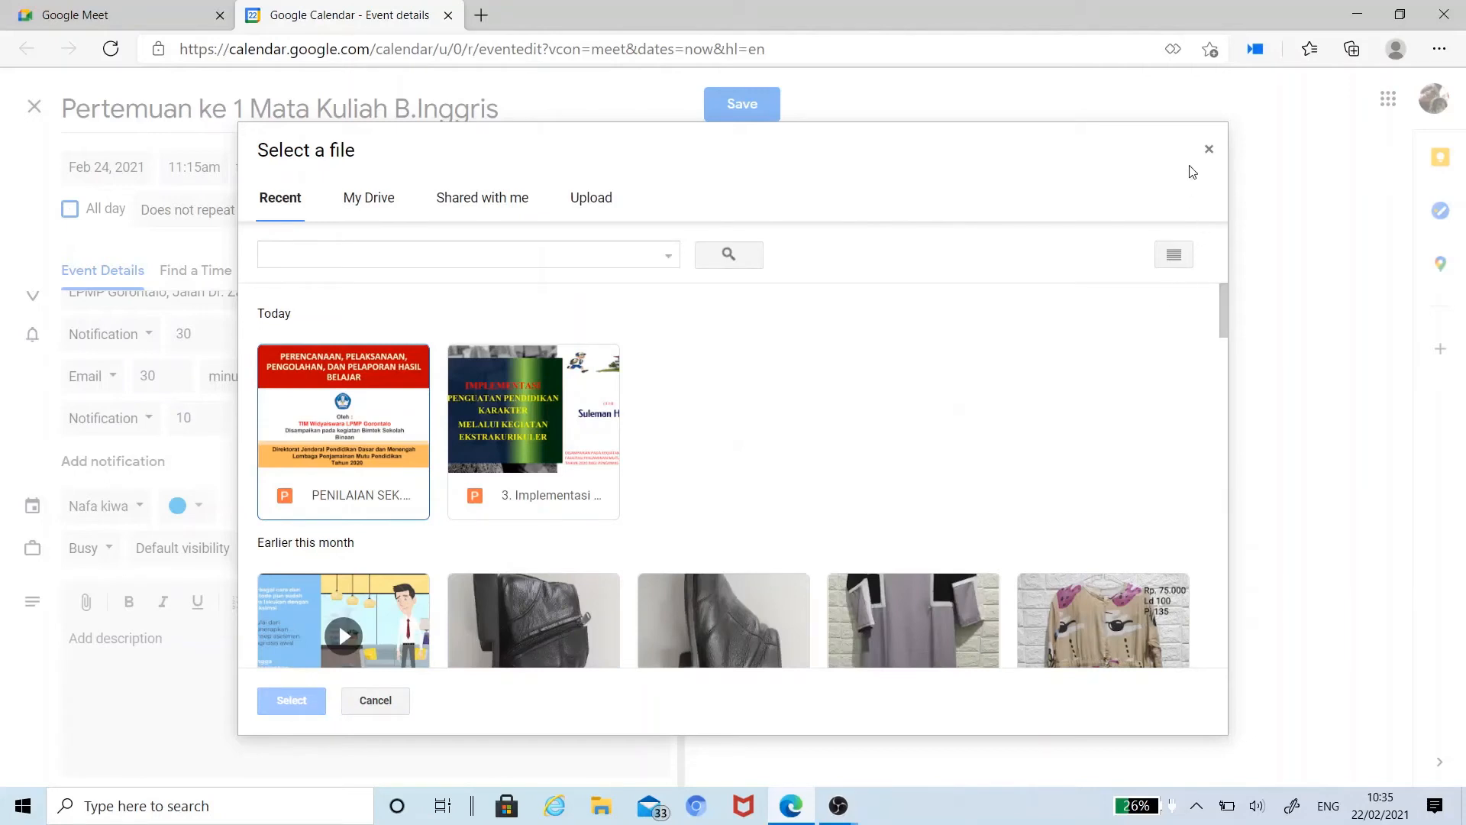
click(1208, 150)
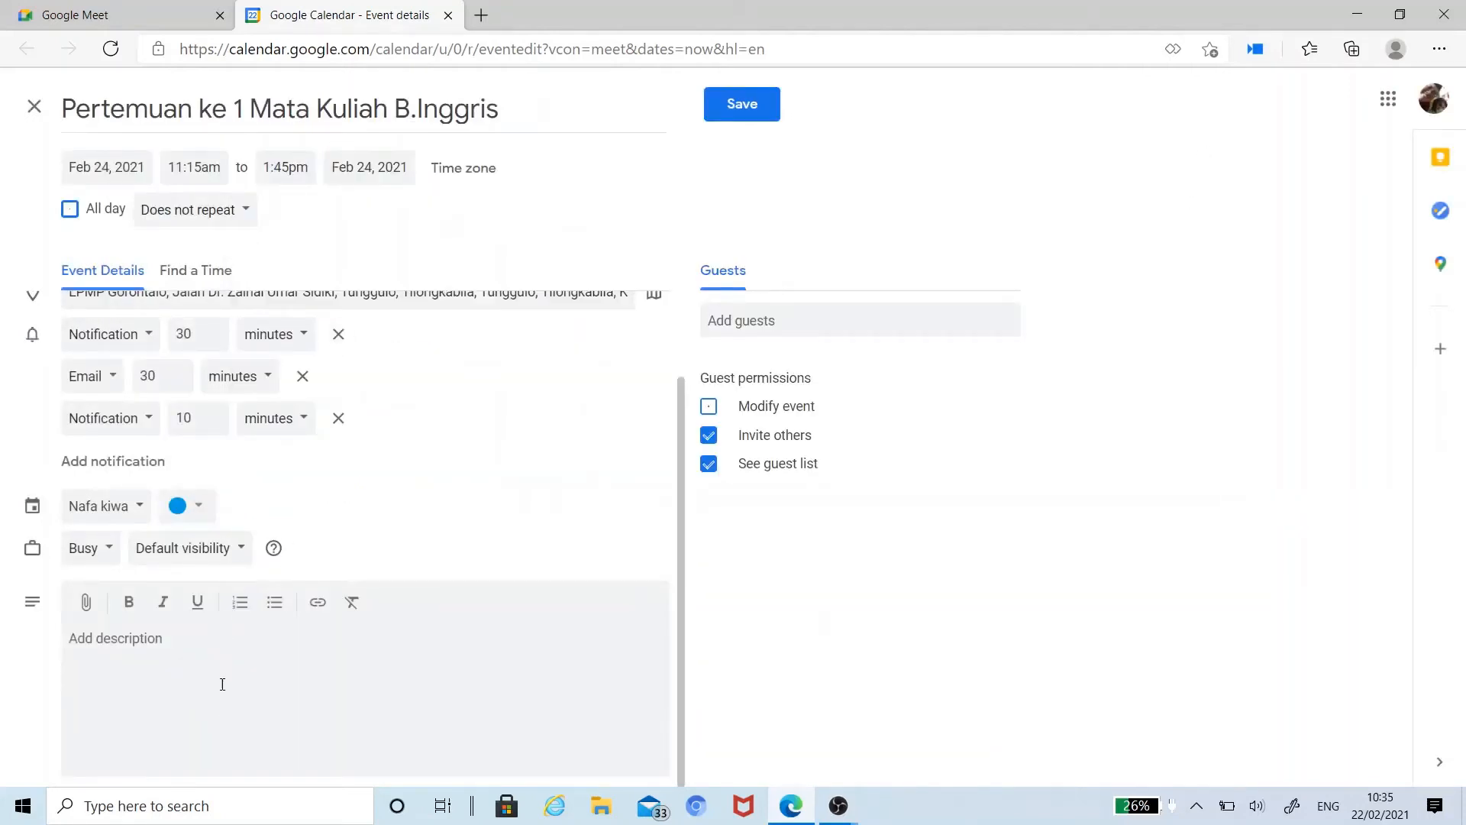
Add the first suggested contact to the event as a guest.
scroll(477, 583, up, 2)
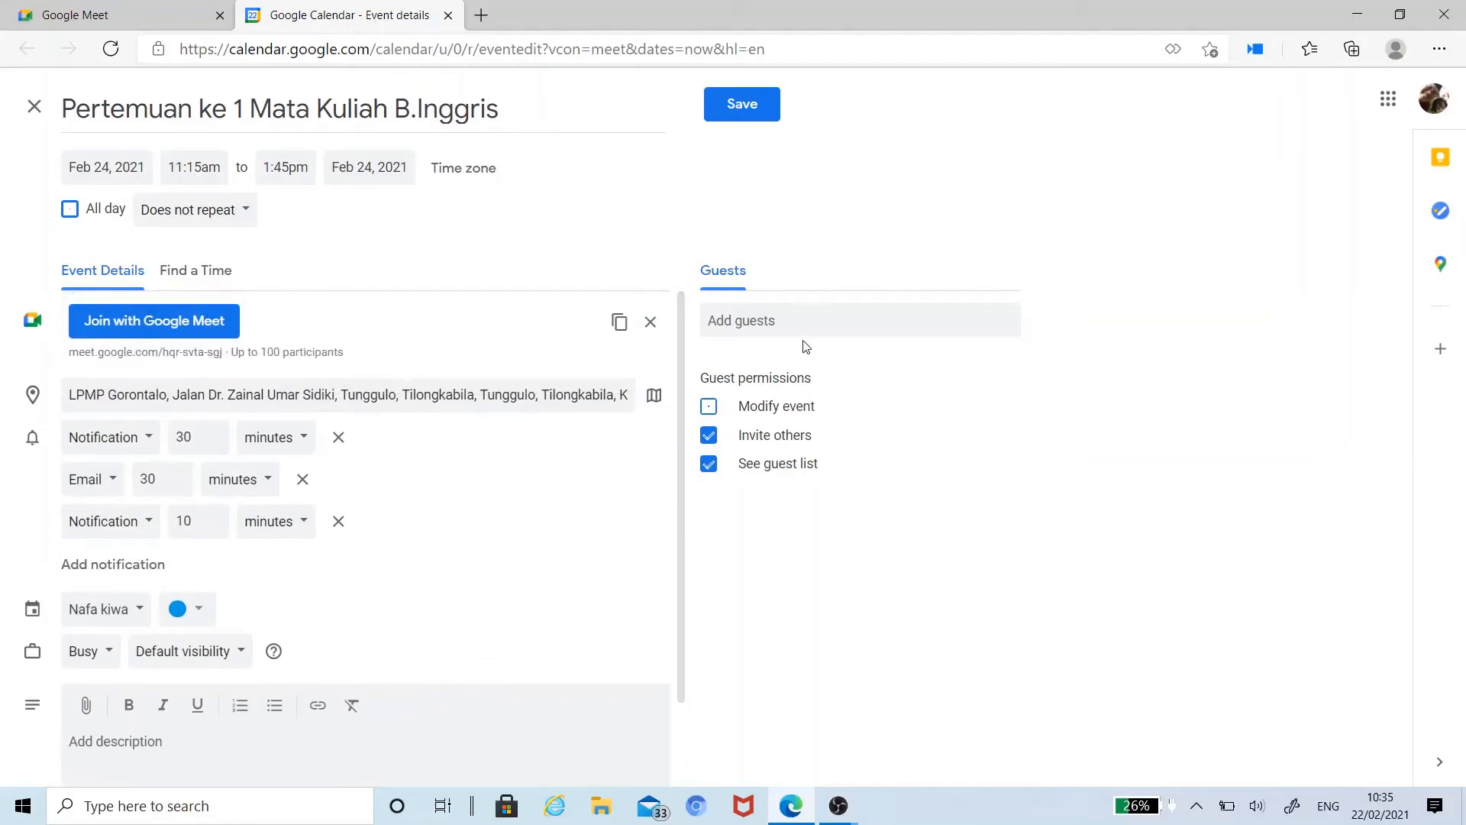
click(782, 319)
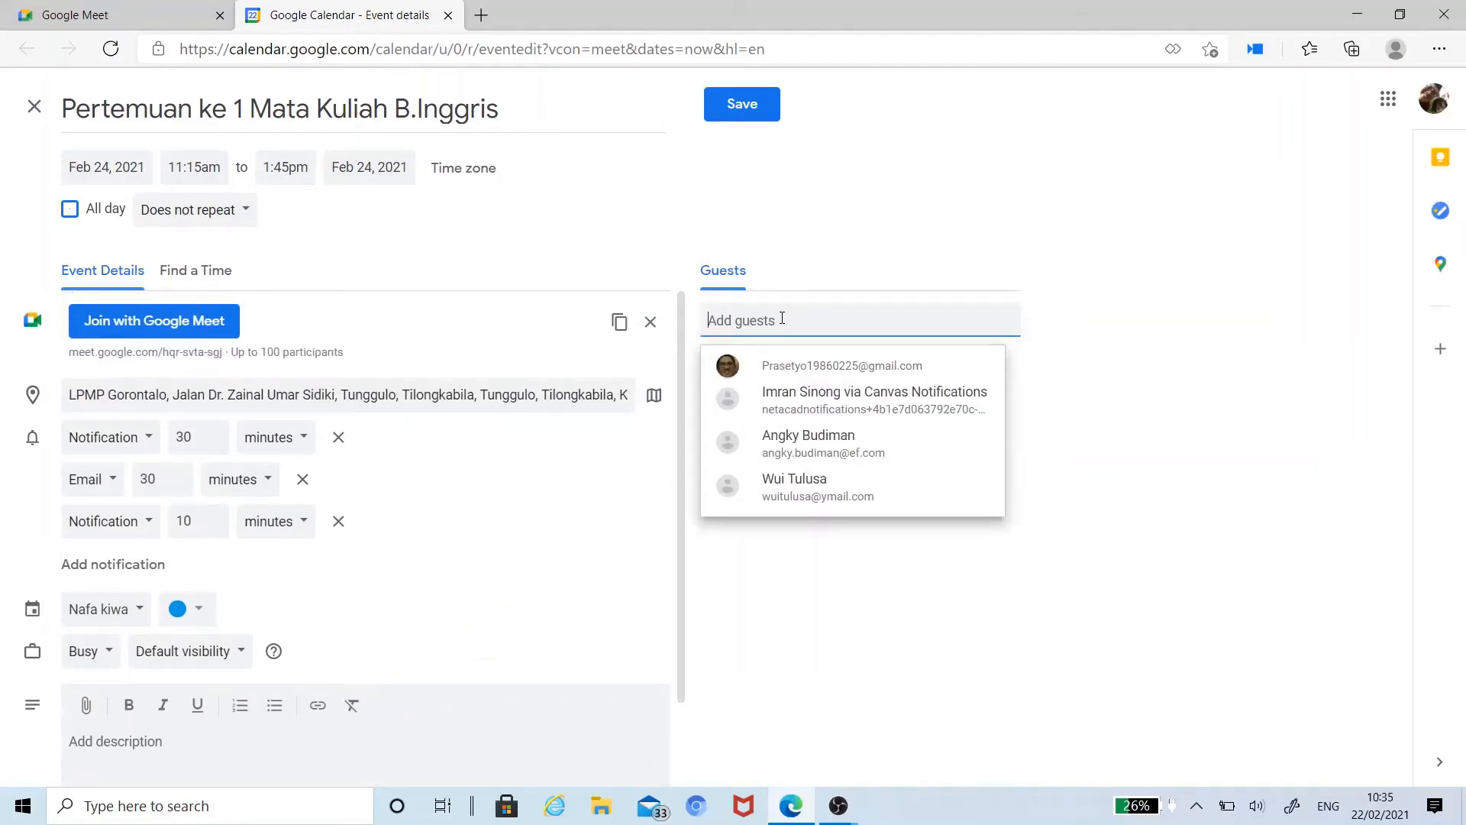
click(789, 356)
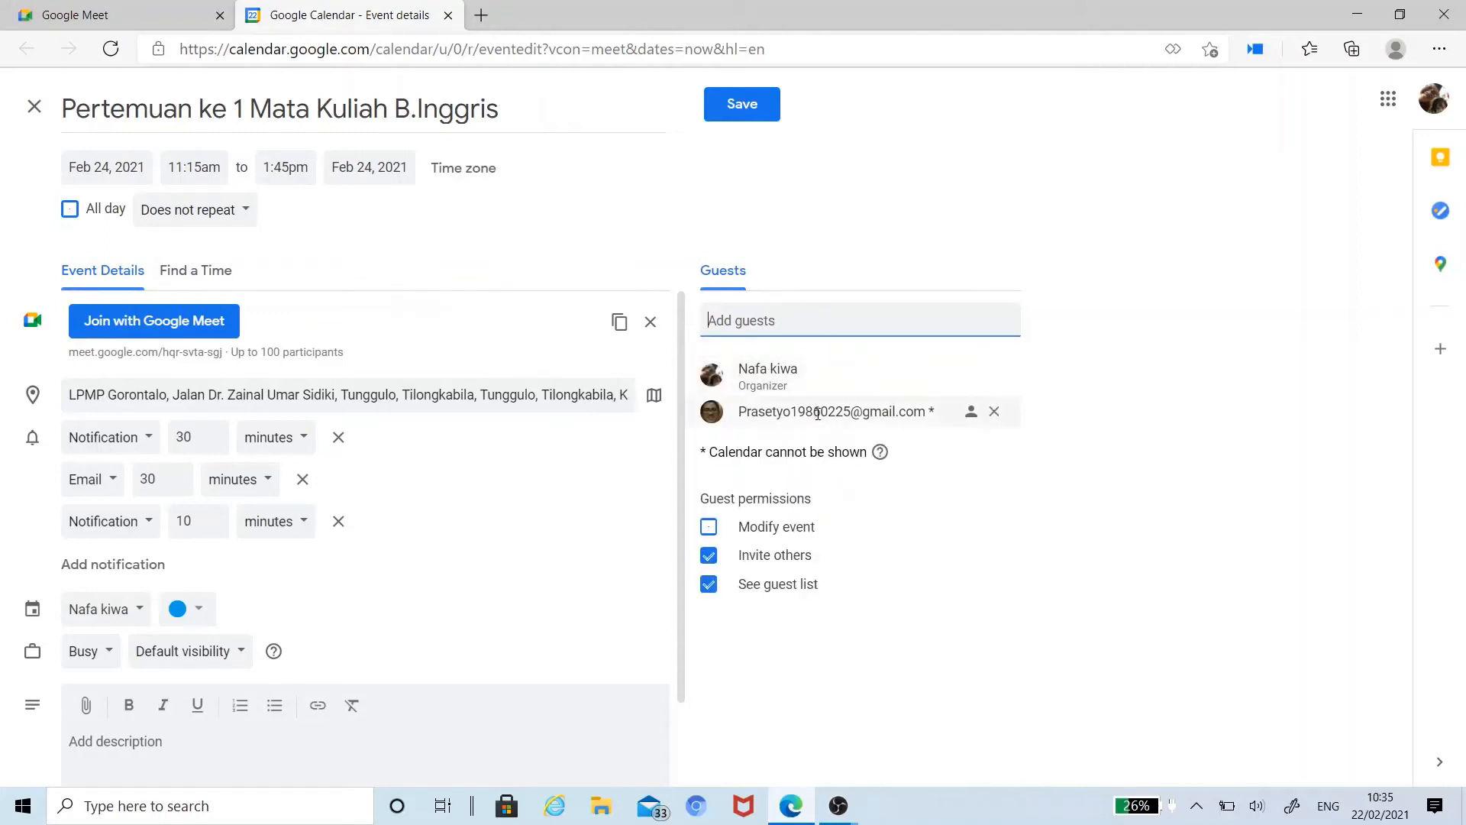
mouse_move(853, 411)
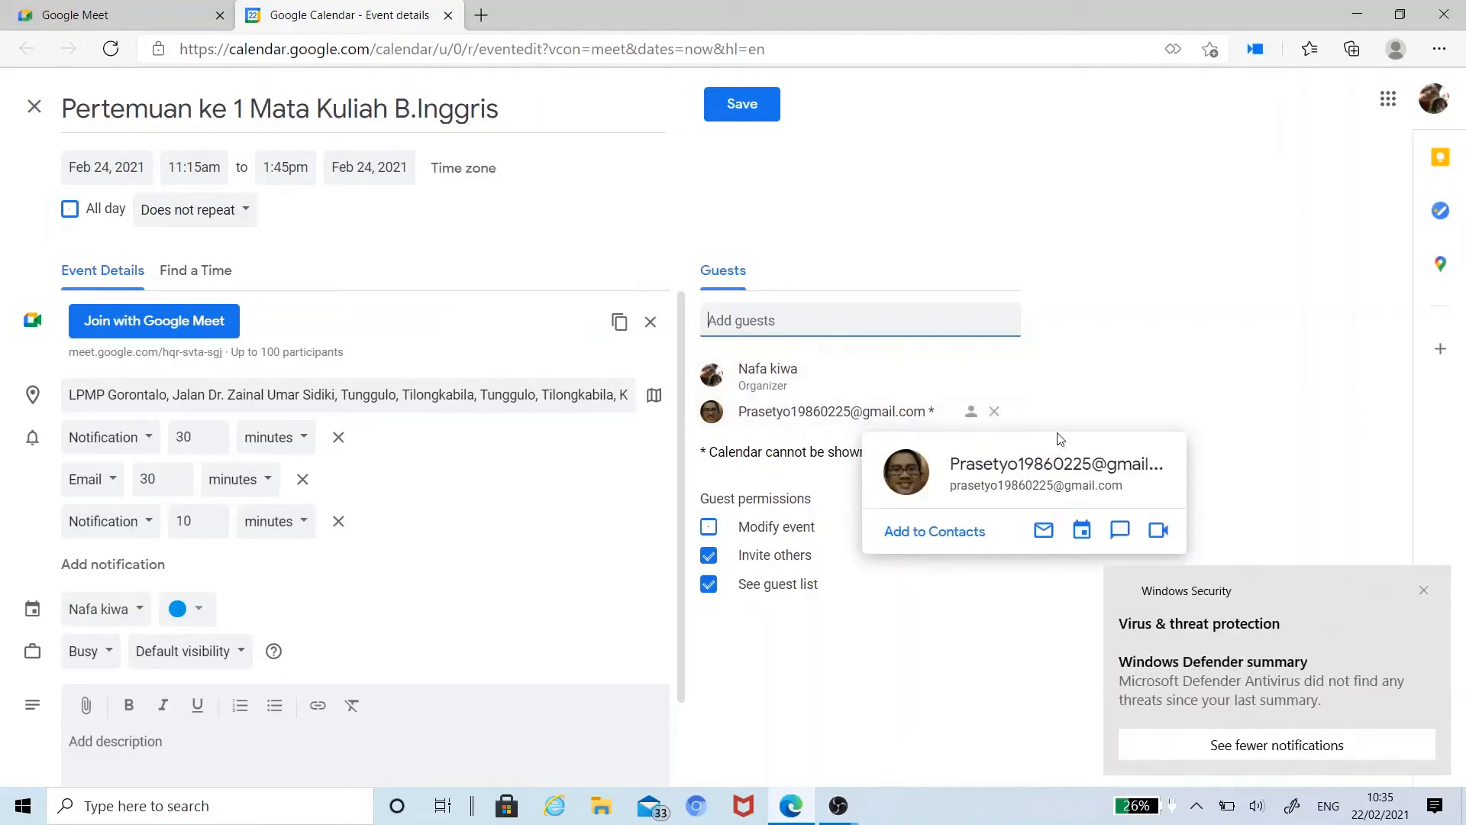
click(1424, 591)
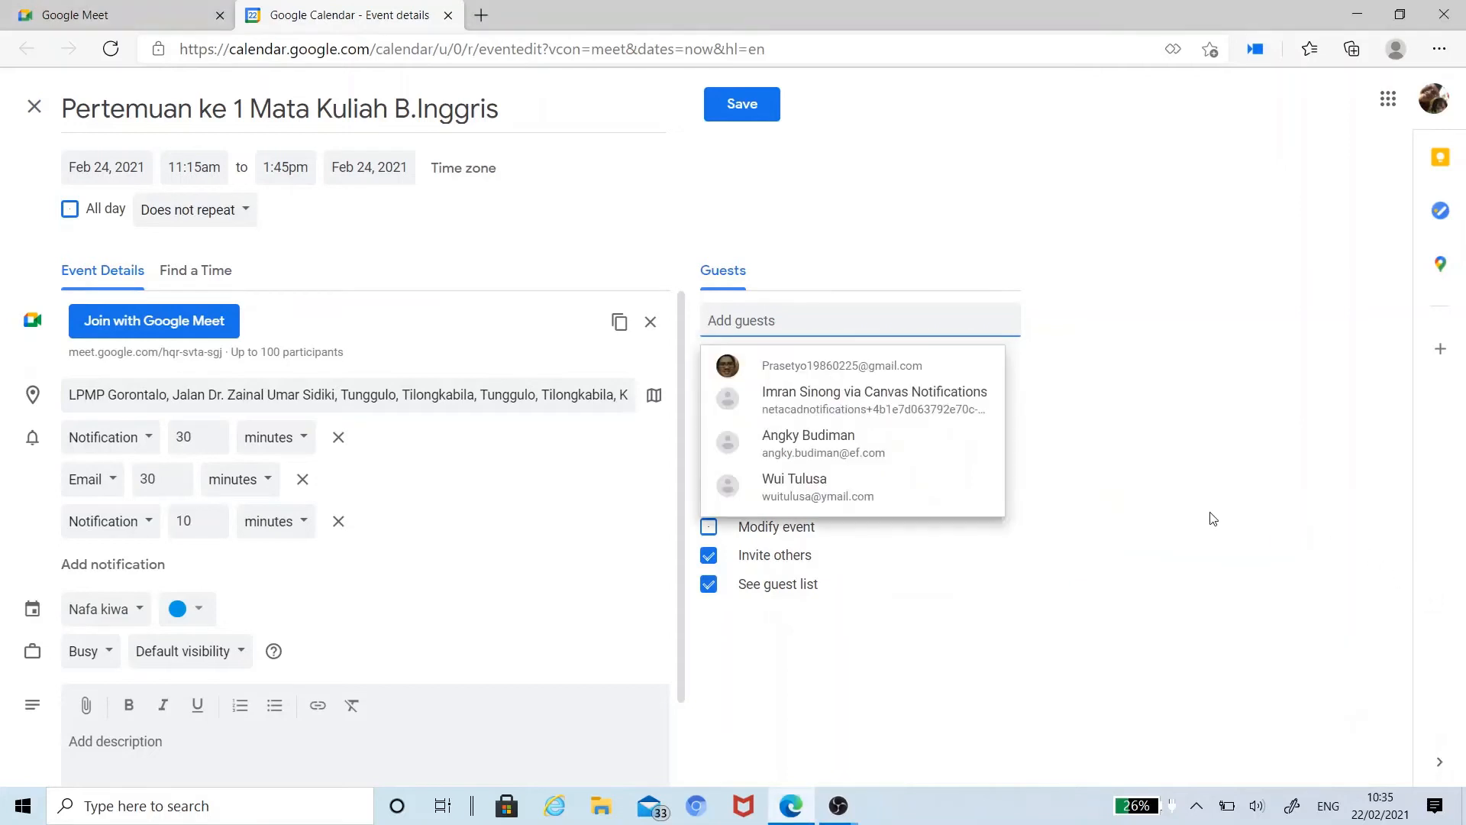
click(812, 365)
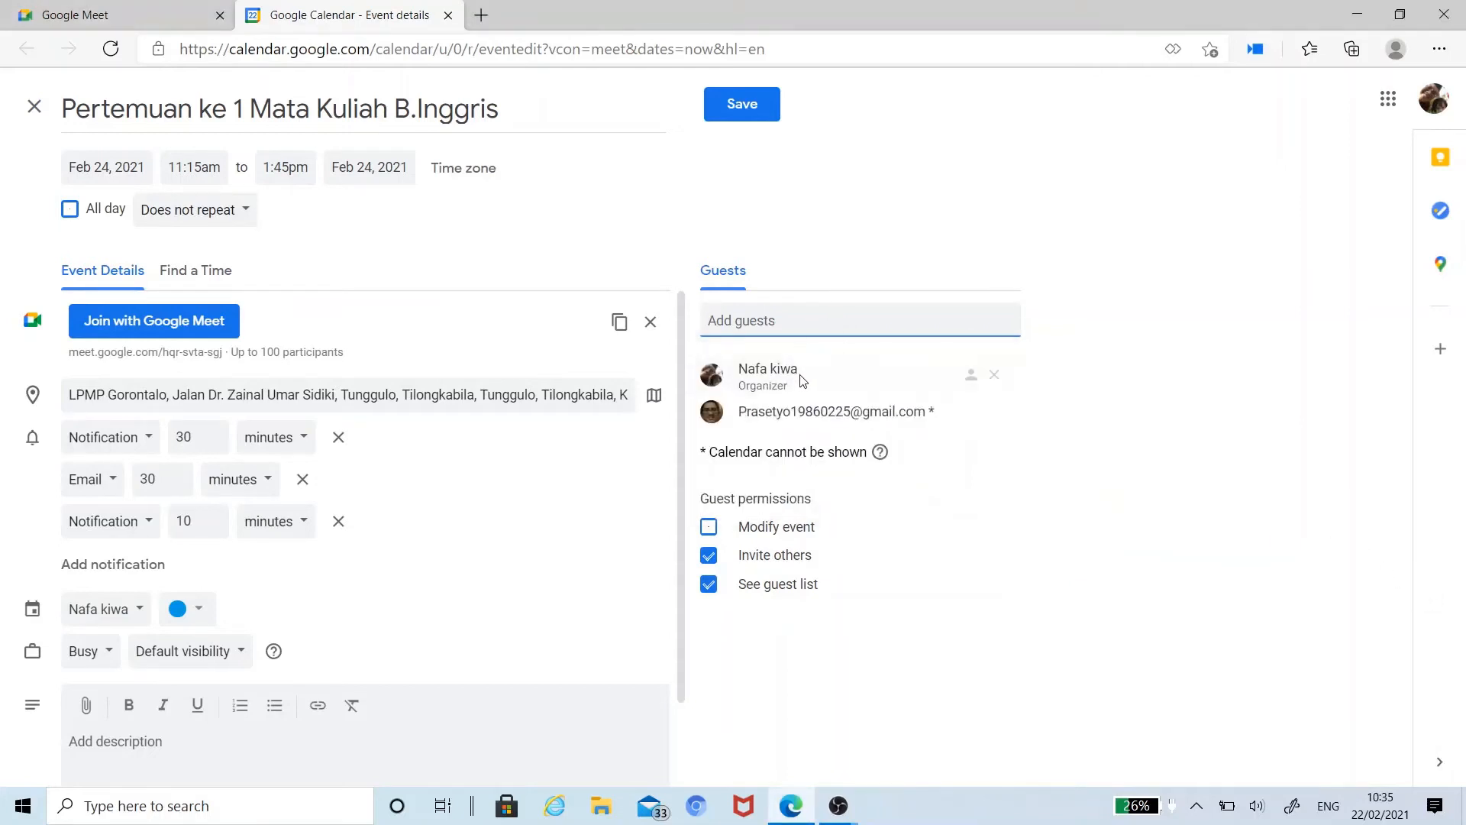
mouse_move(795, 412)
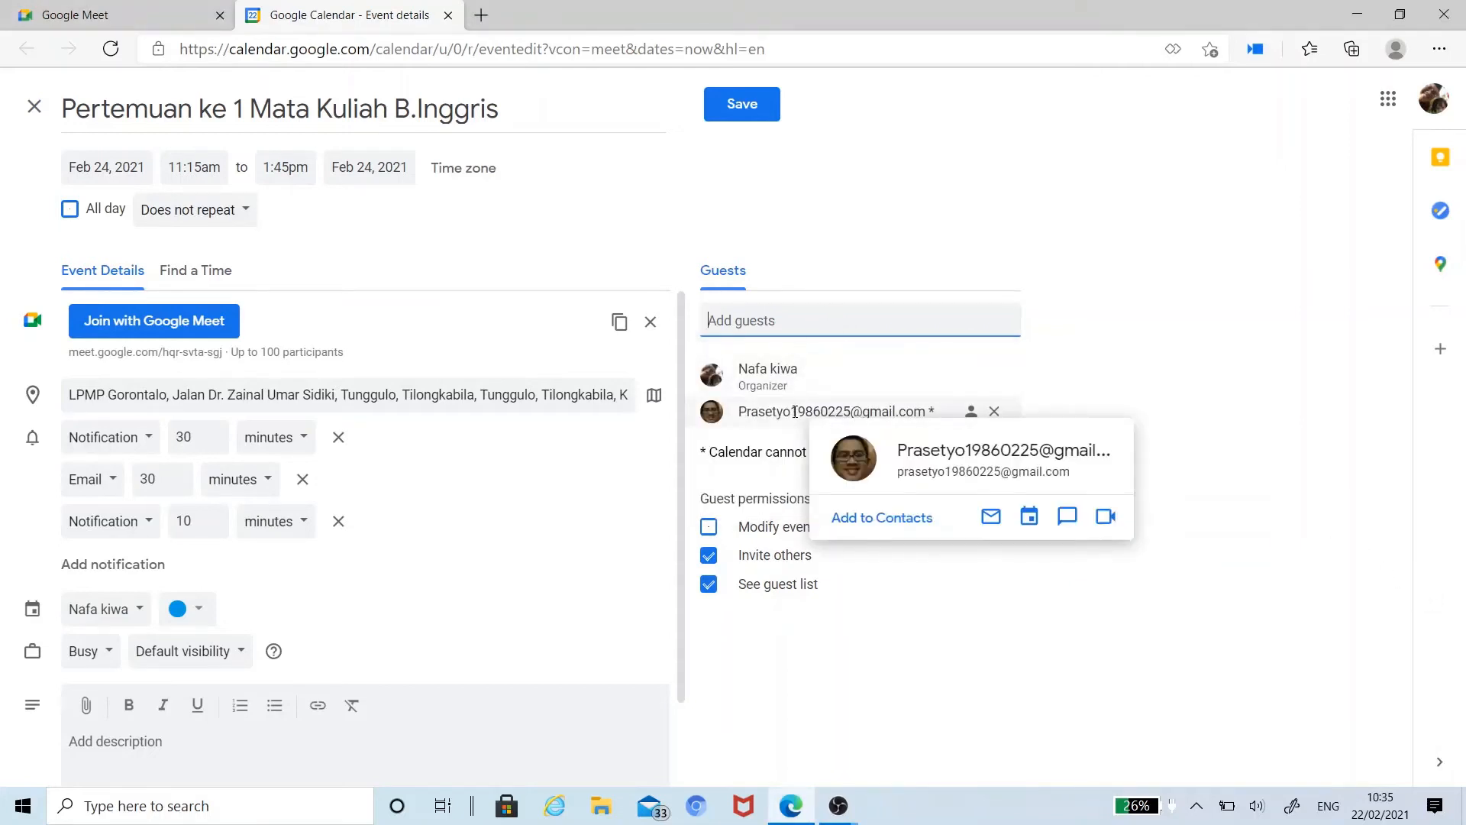
Preview the event's Google Meet joining page and return to the event details.
mouse_move(813, 374)
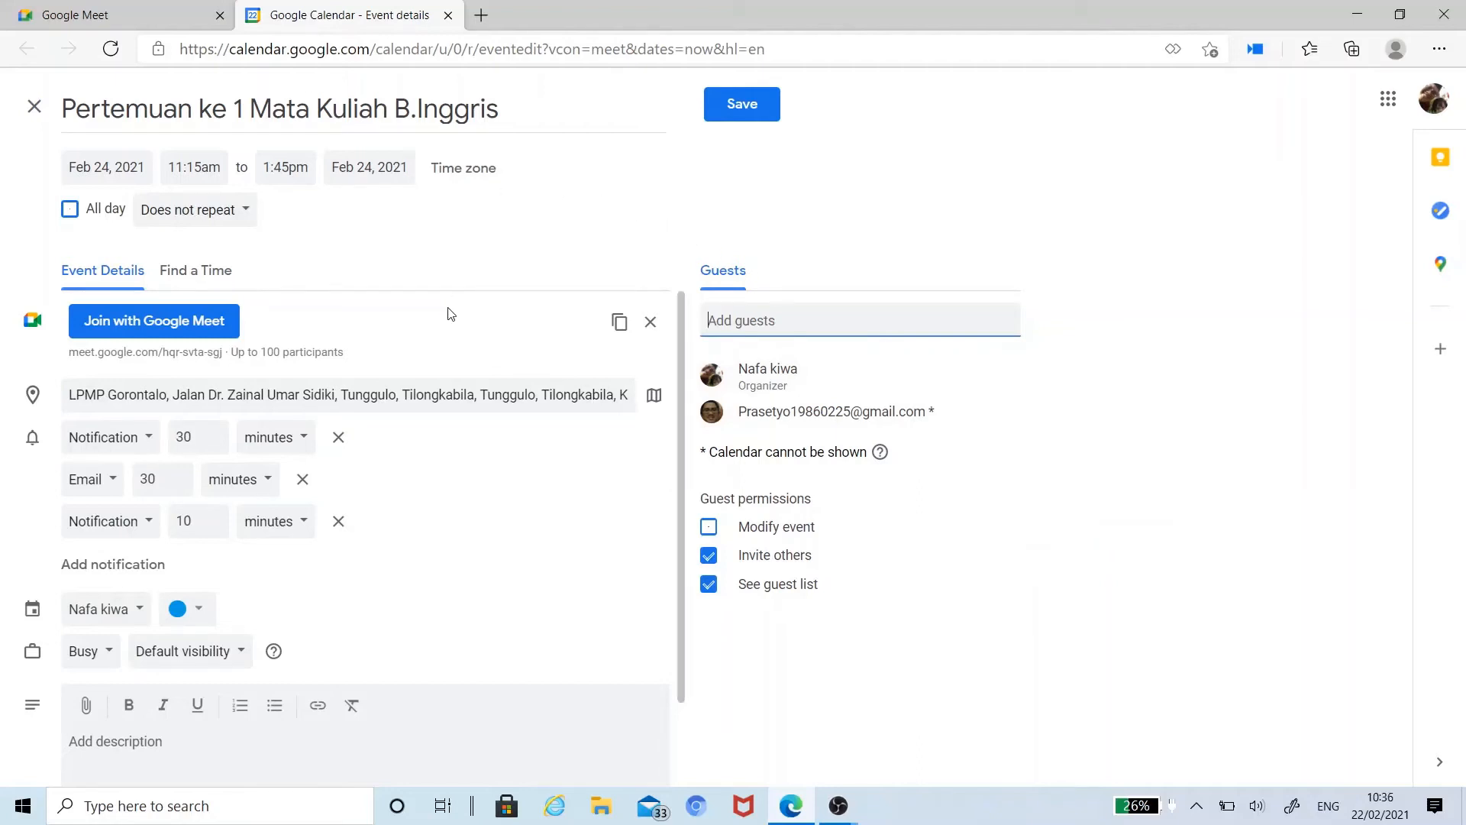
click(179, 328)
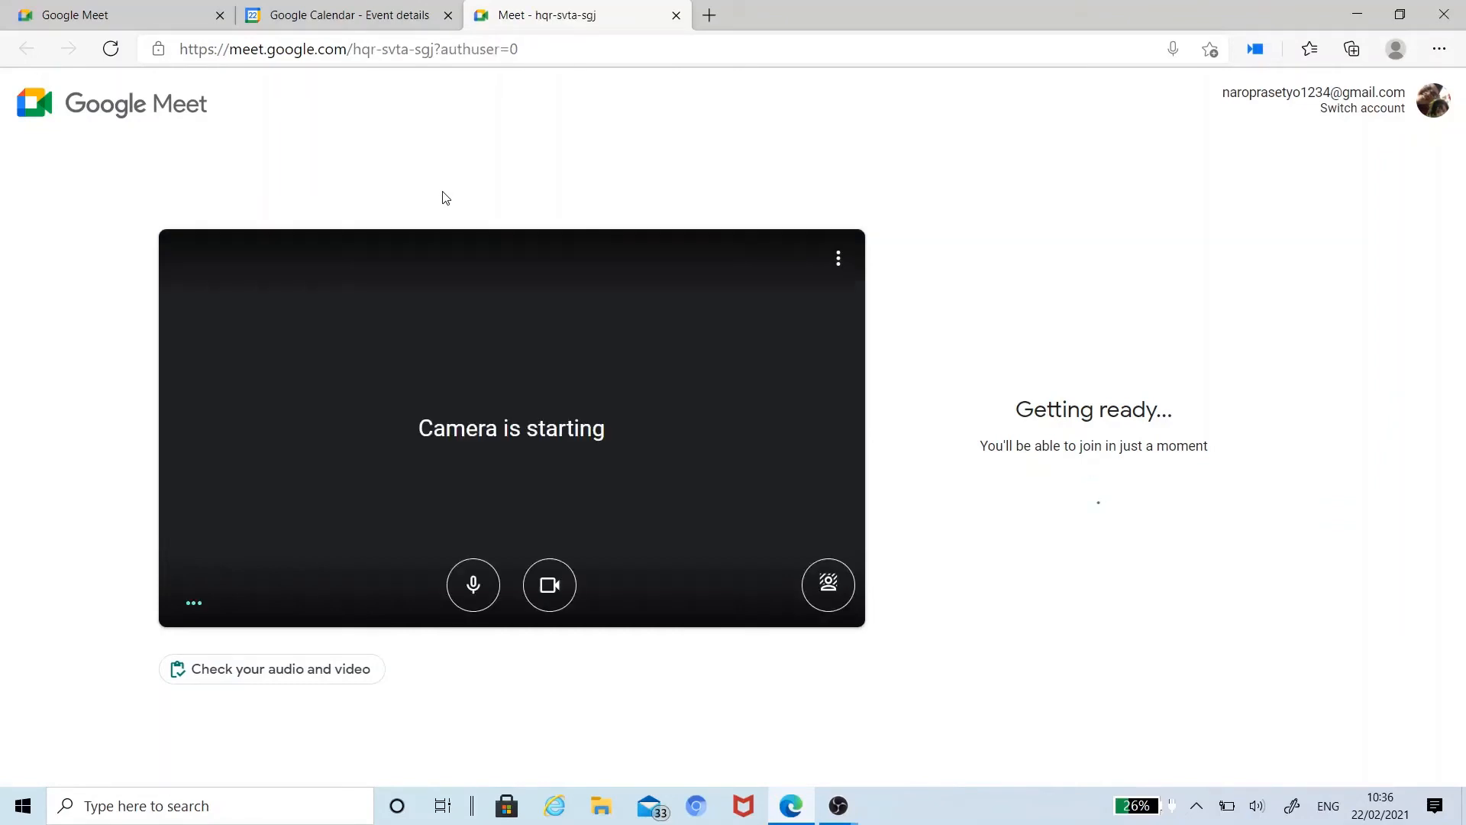
click(403, 6)
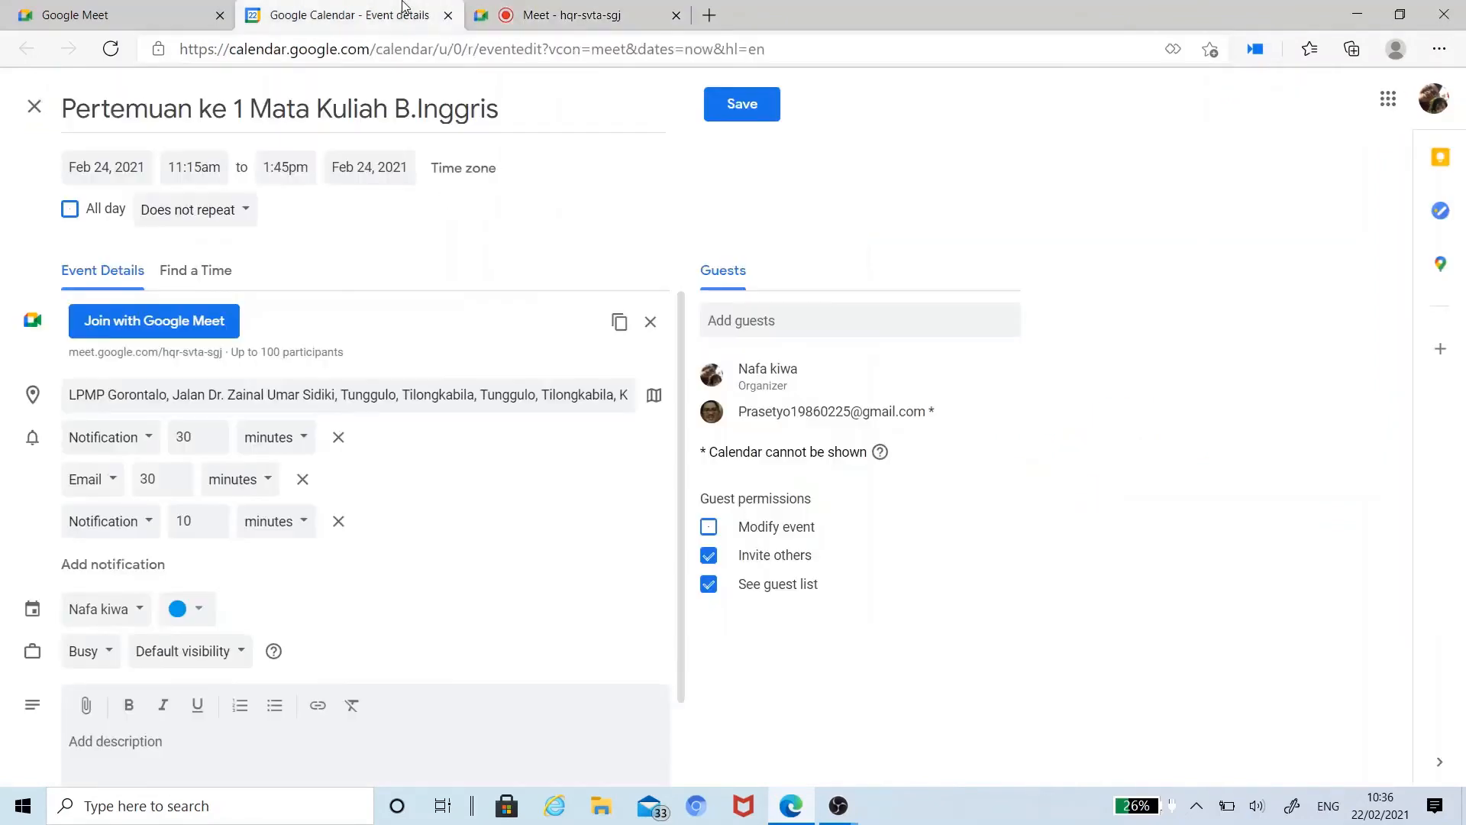
Copy the event's Google Meet link and close the Meet joining page.
click(620, 324)
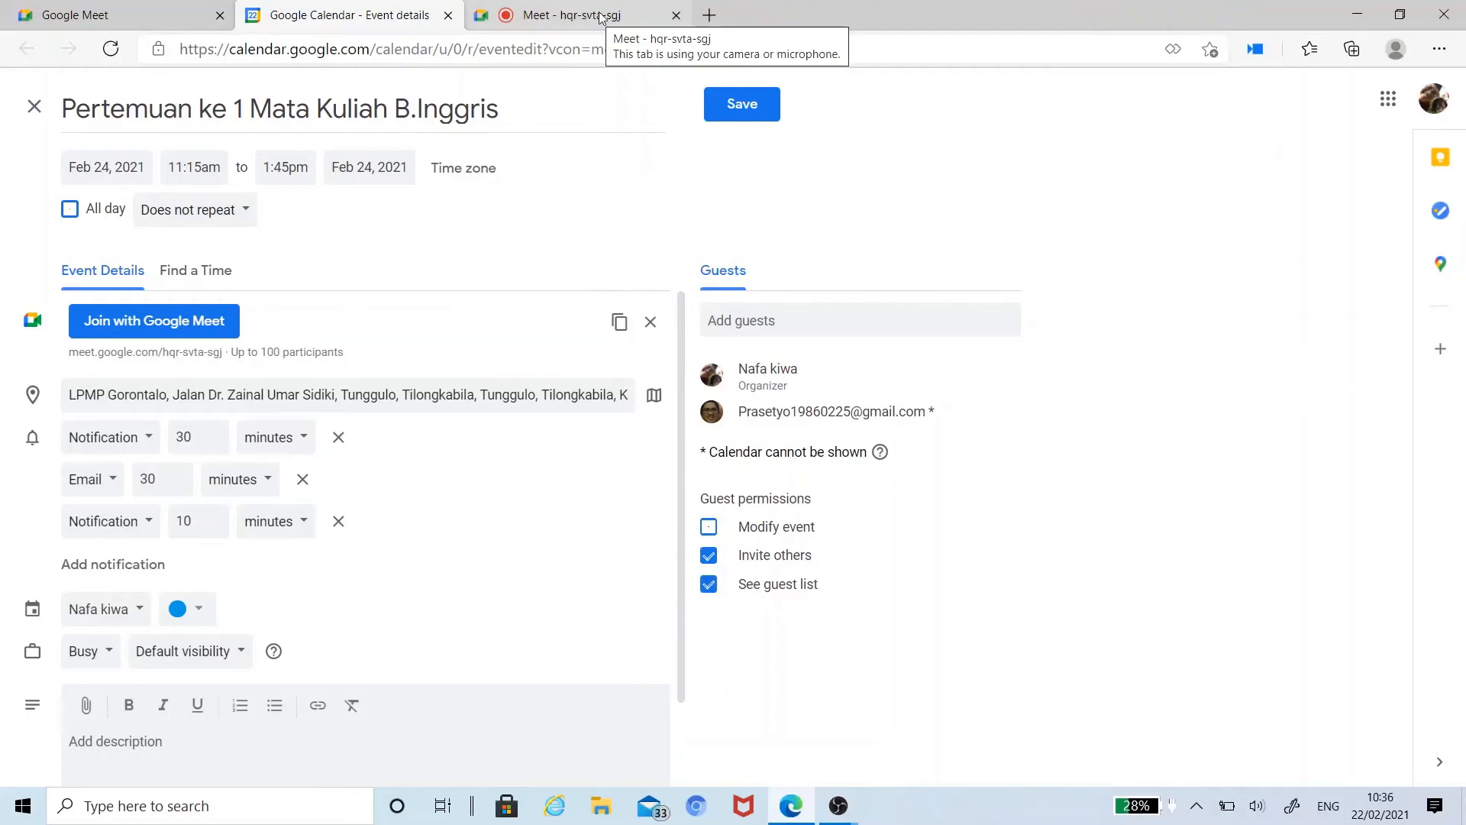
click(619, 322)
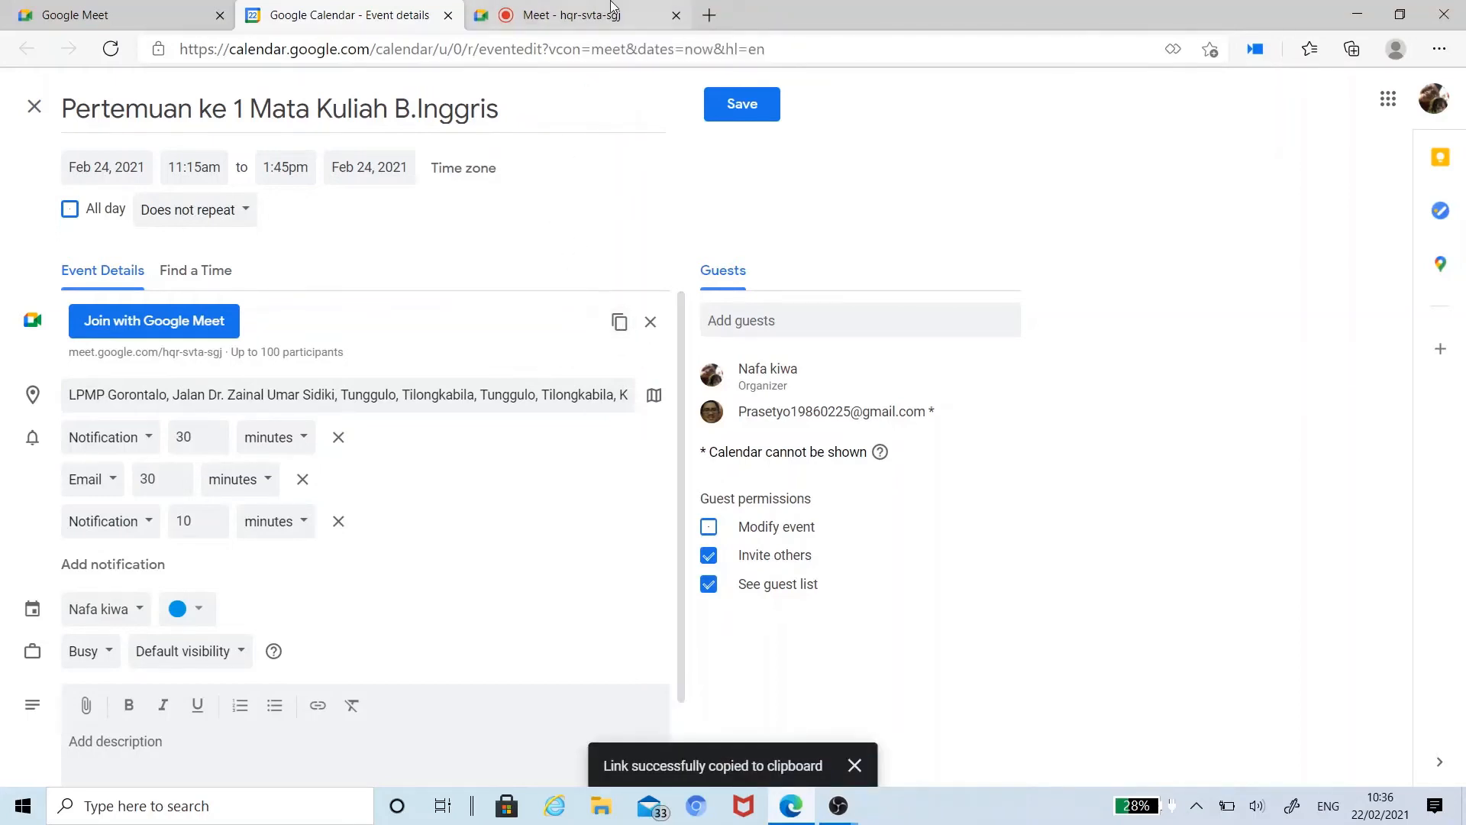
click(668, 16)
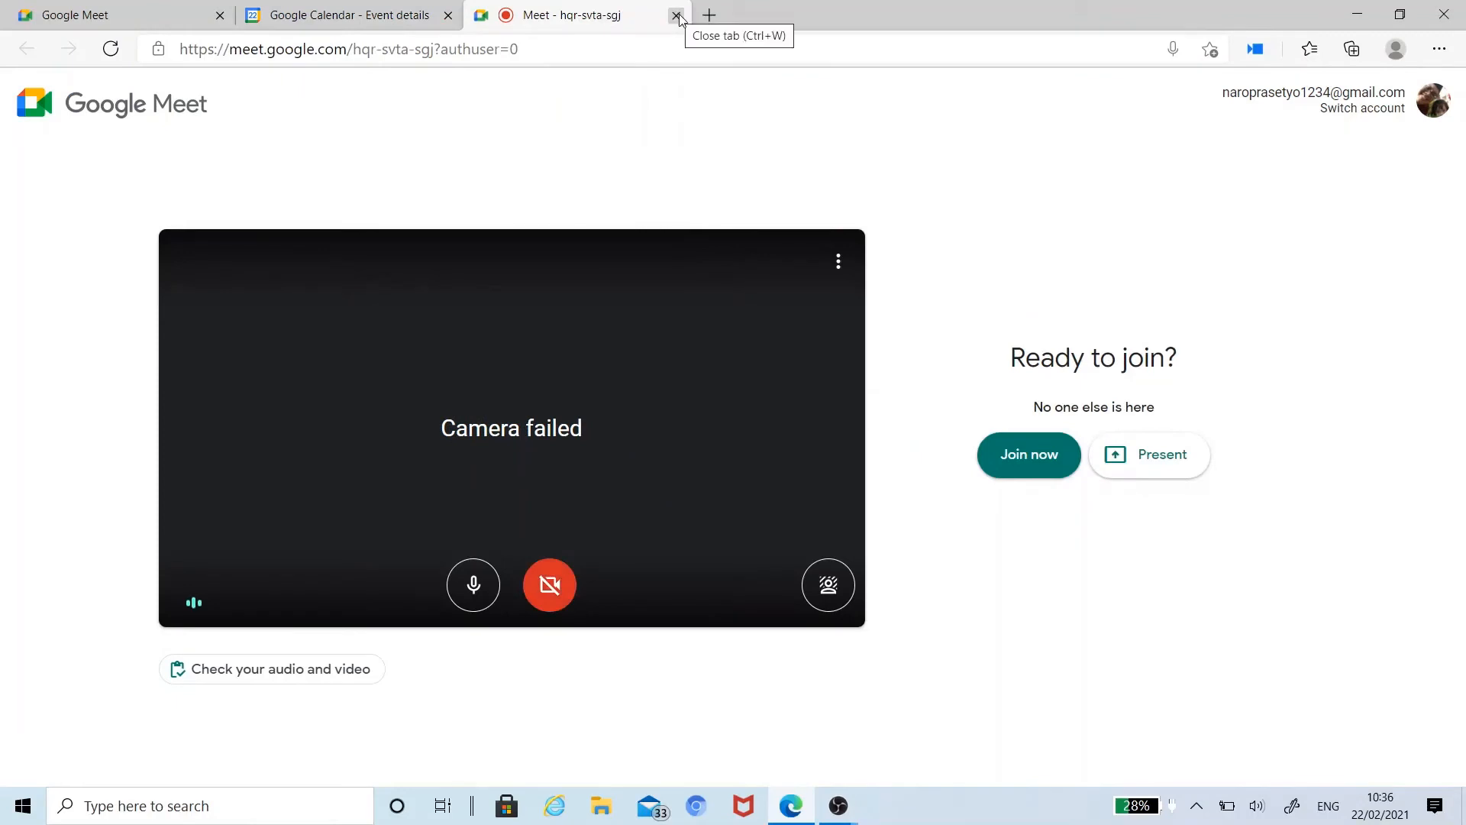
click(677, 15)
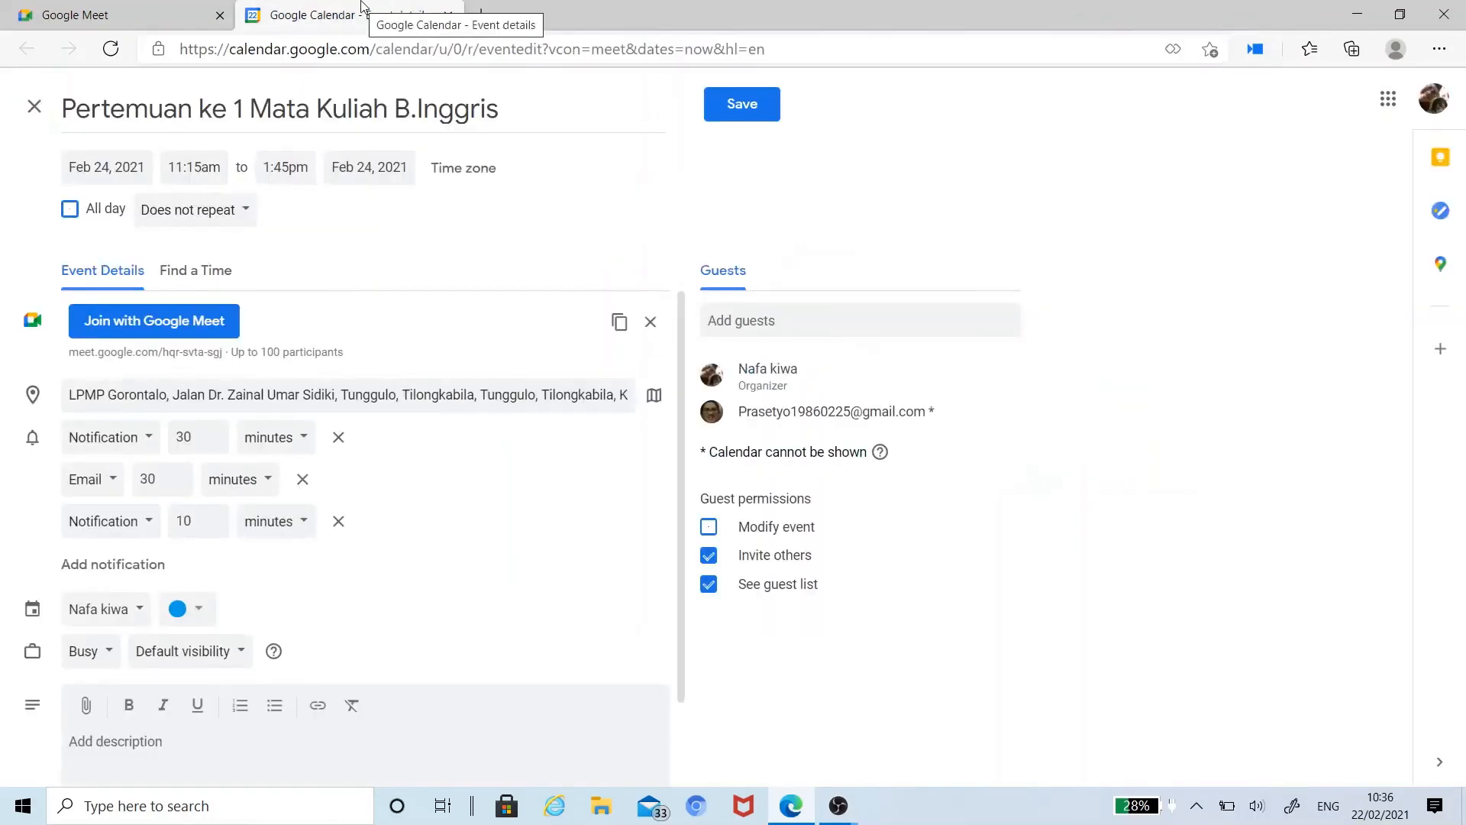
Save the event with invitation emails sent to its guests, and check the calendar for February 23 and 24, 2021.
click(726, 113)
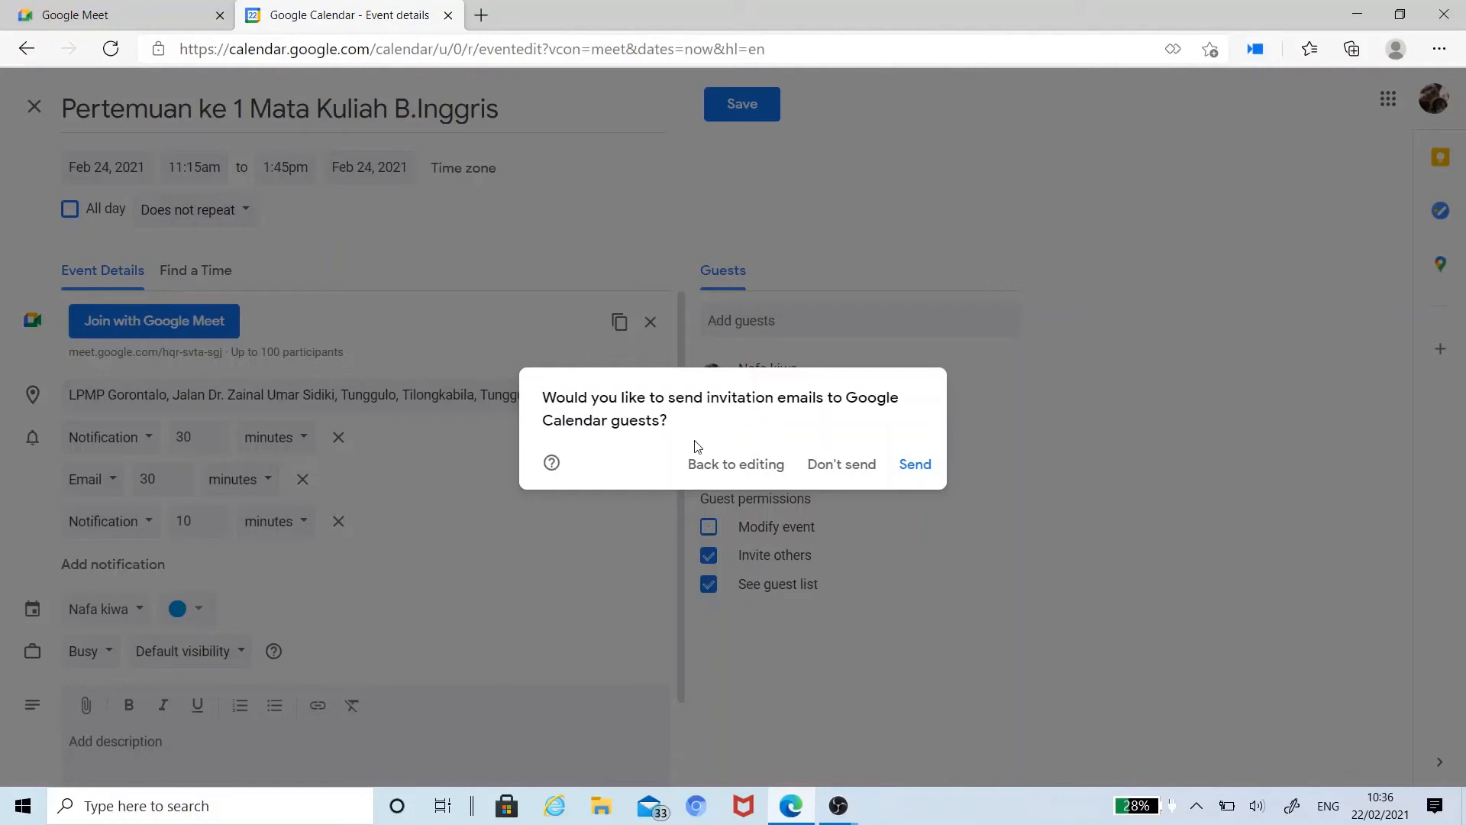
click(914, 467)
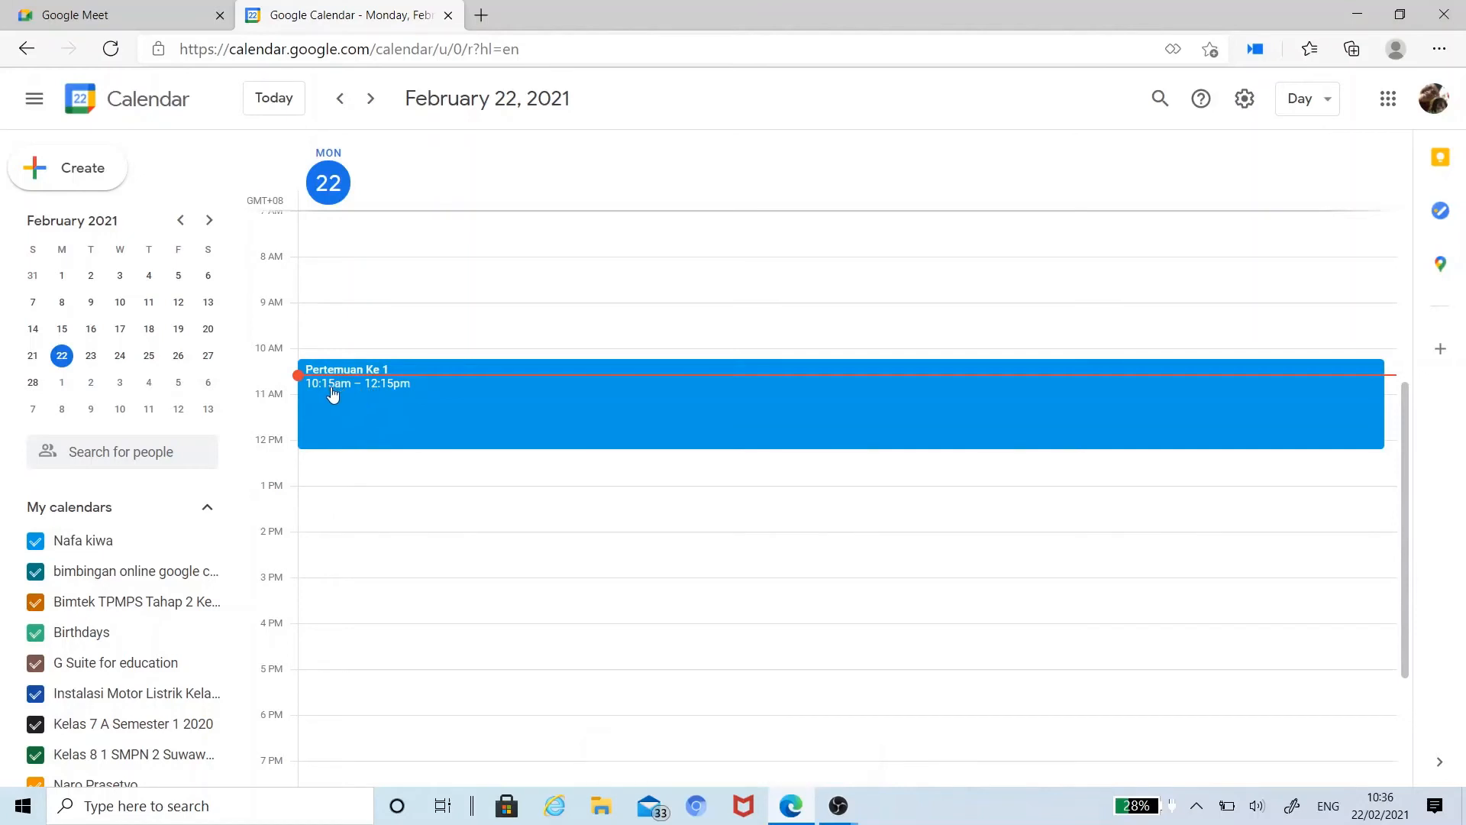
click(93, 357)
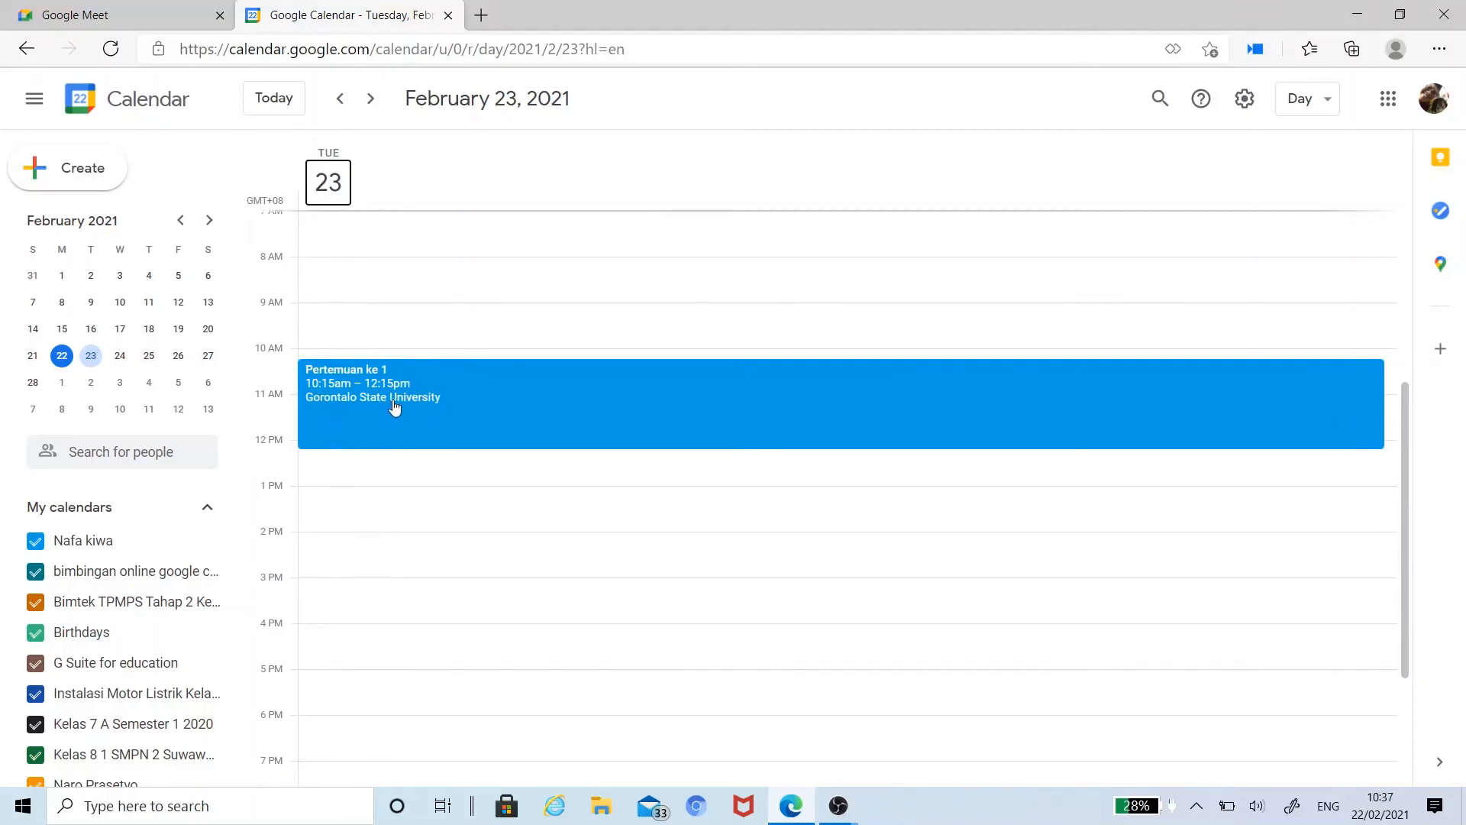
click(120, 355)
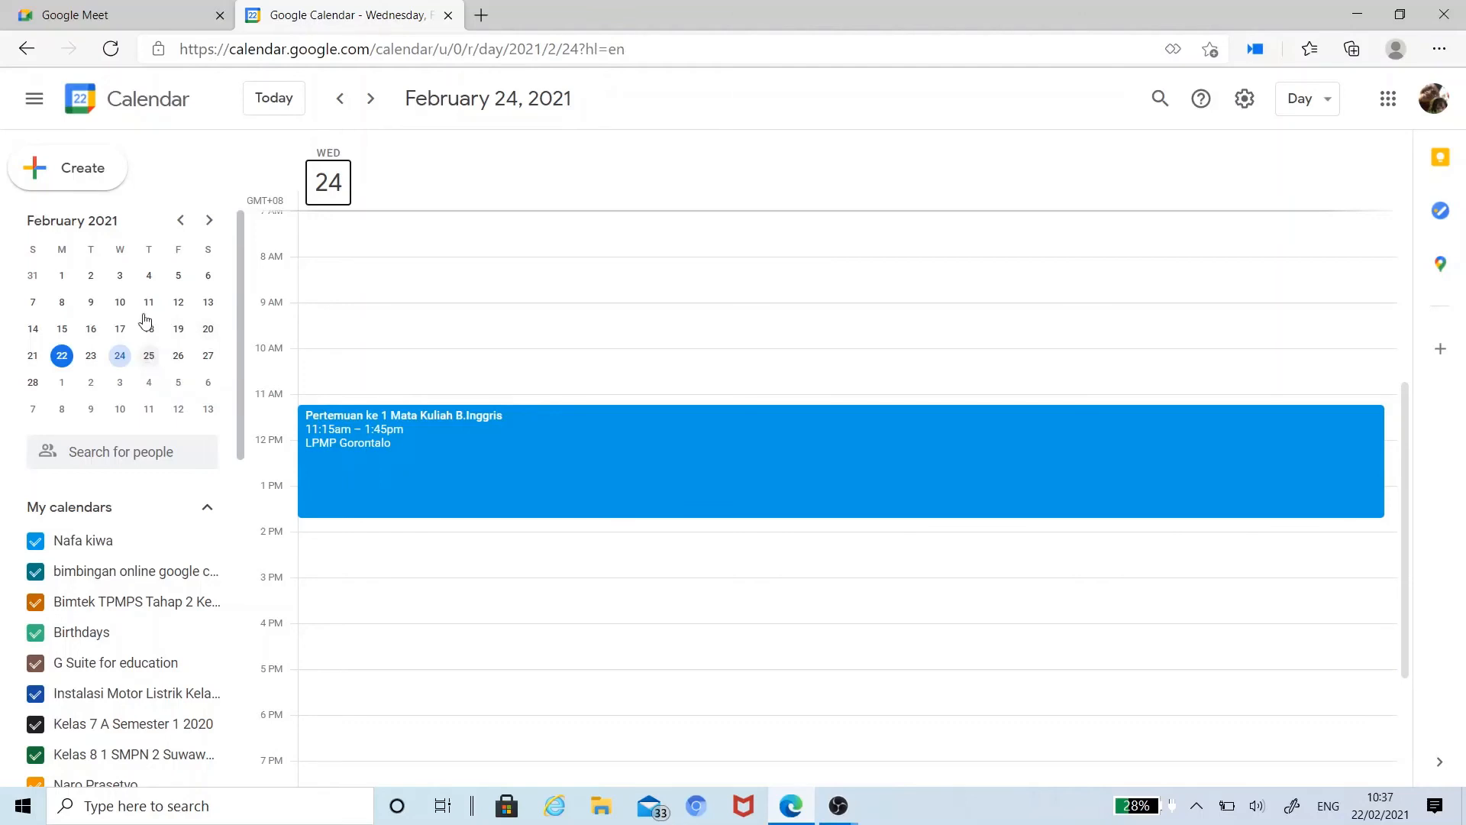
Schedule another Google Calendar meeting from Google Meet, titled "Pertemuan ke 2 Mata Kuliah B.Inggris".
click(119, 14)
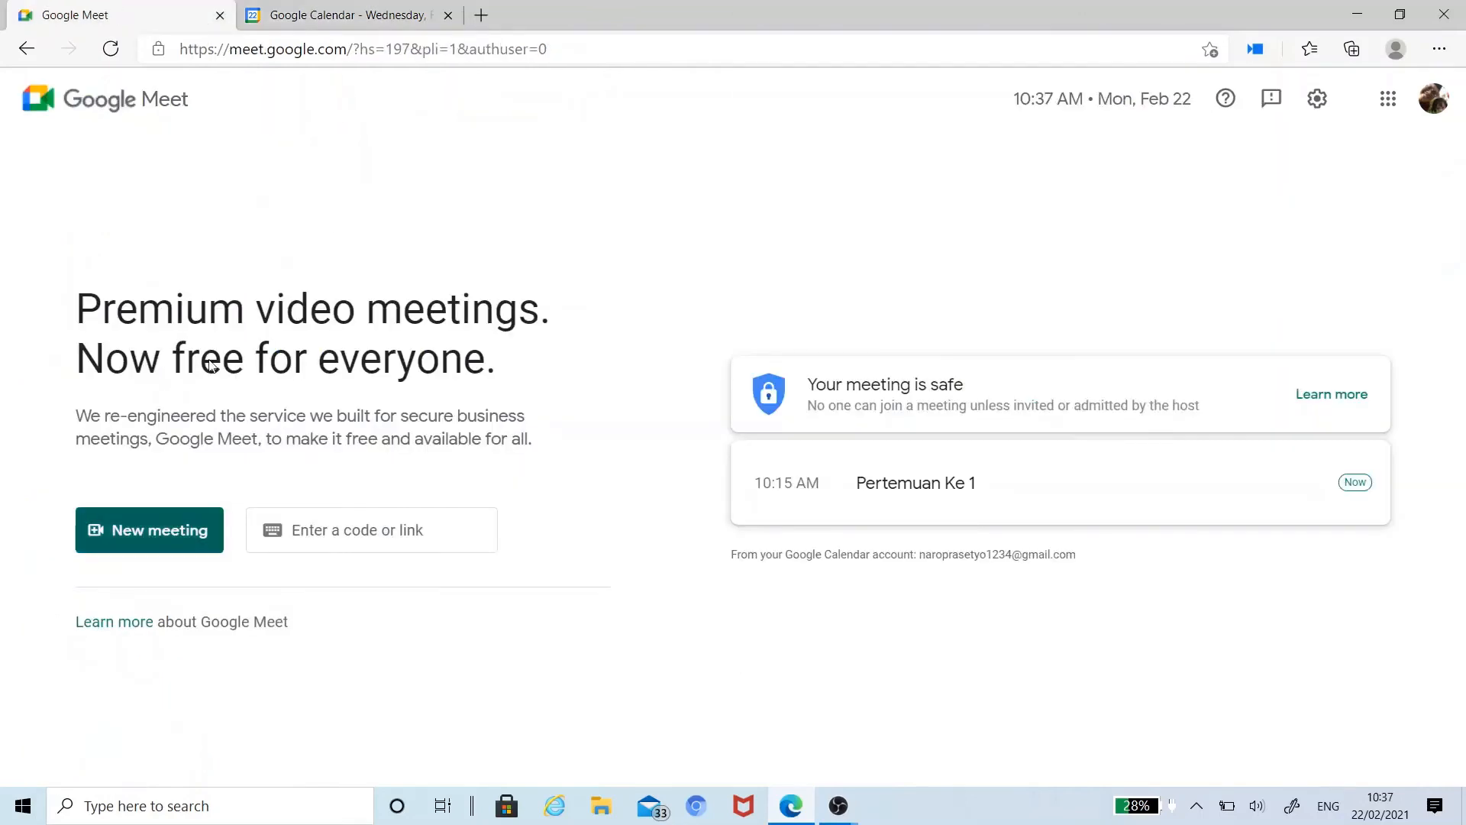
click(140, 527)
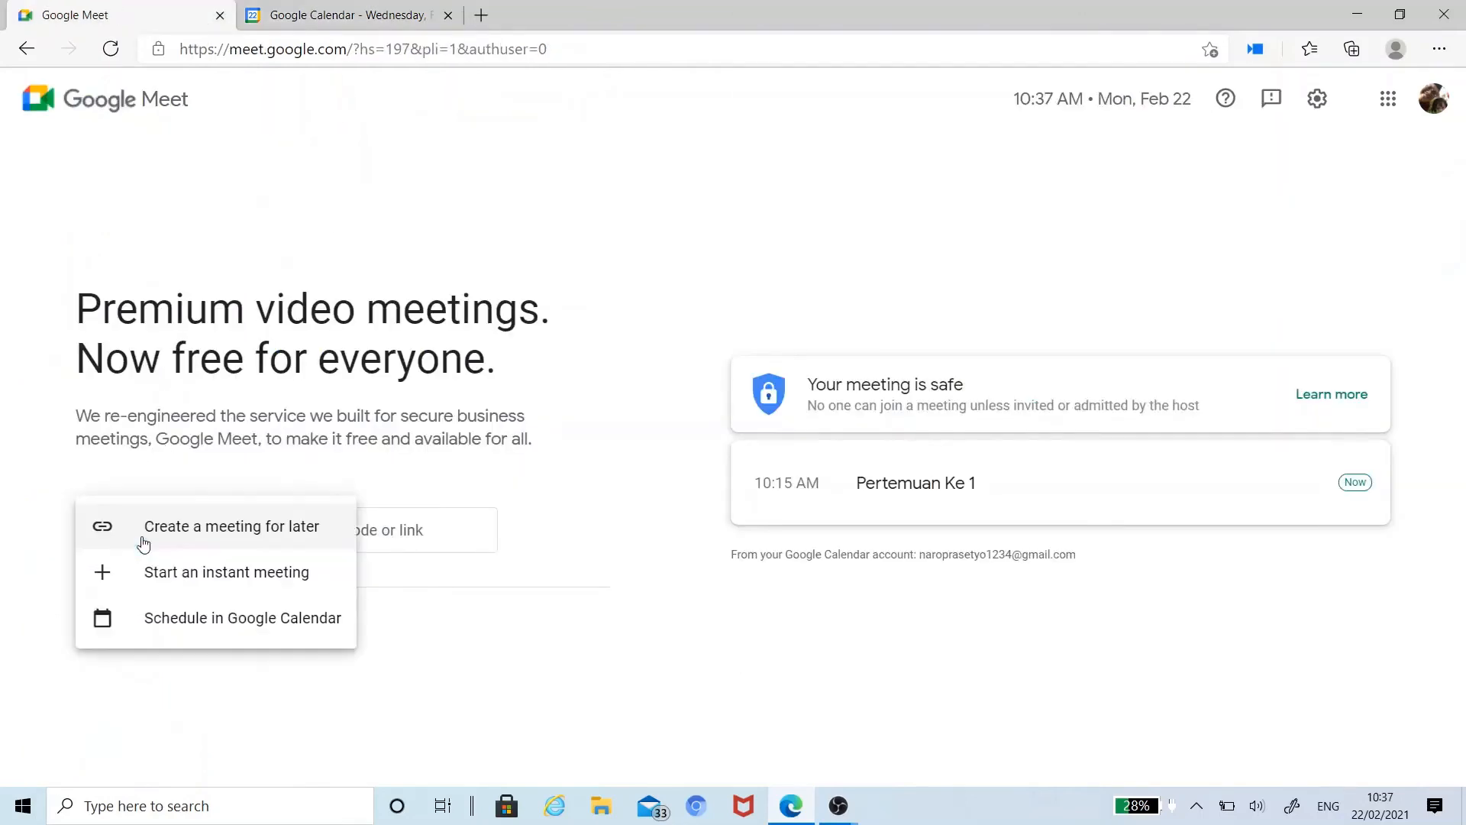
click(224, 625)
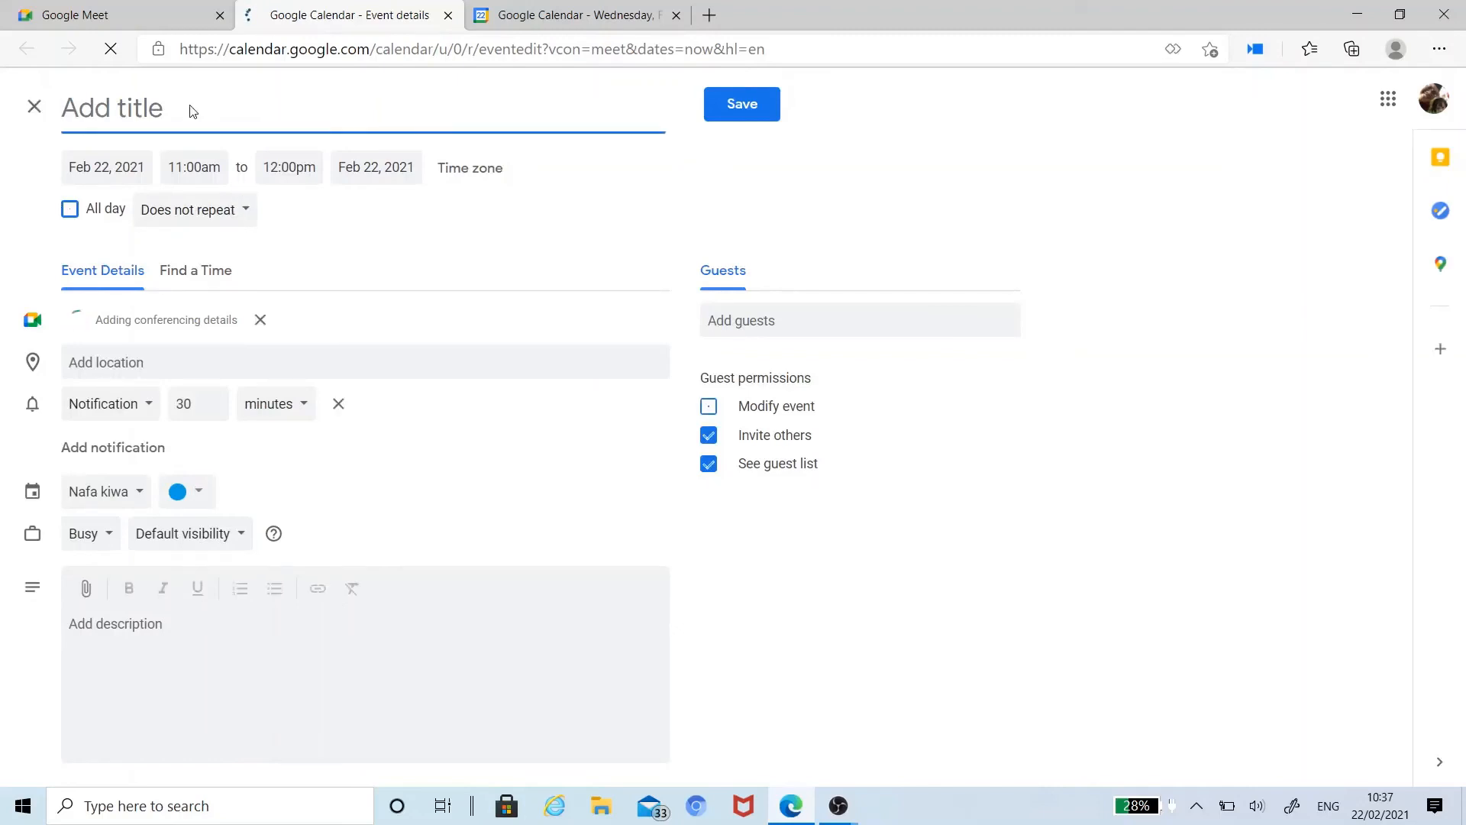
text(Pertemuan)
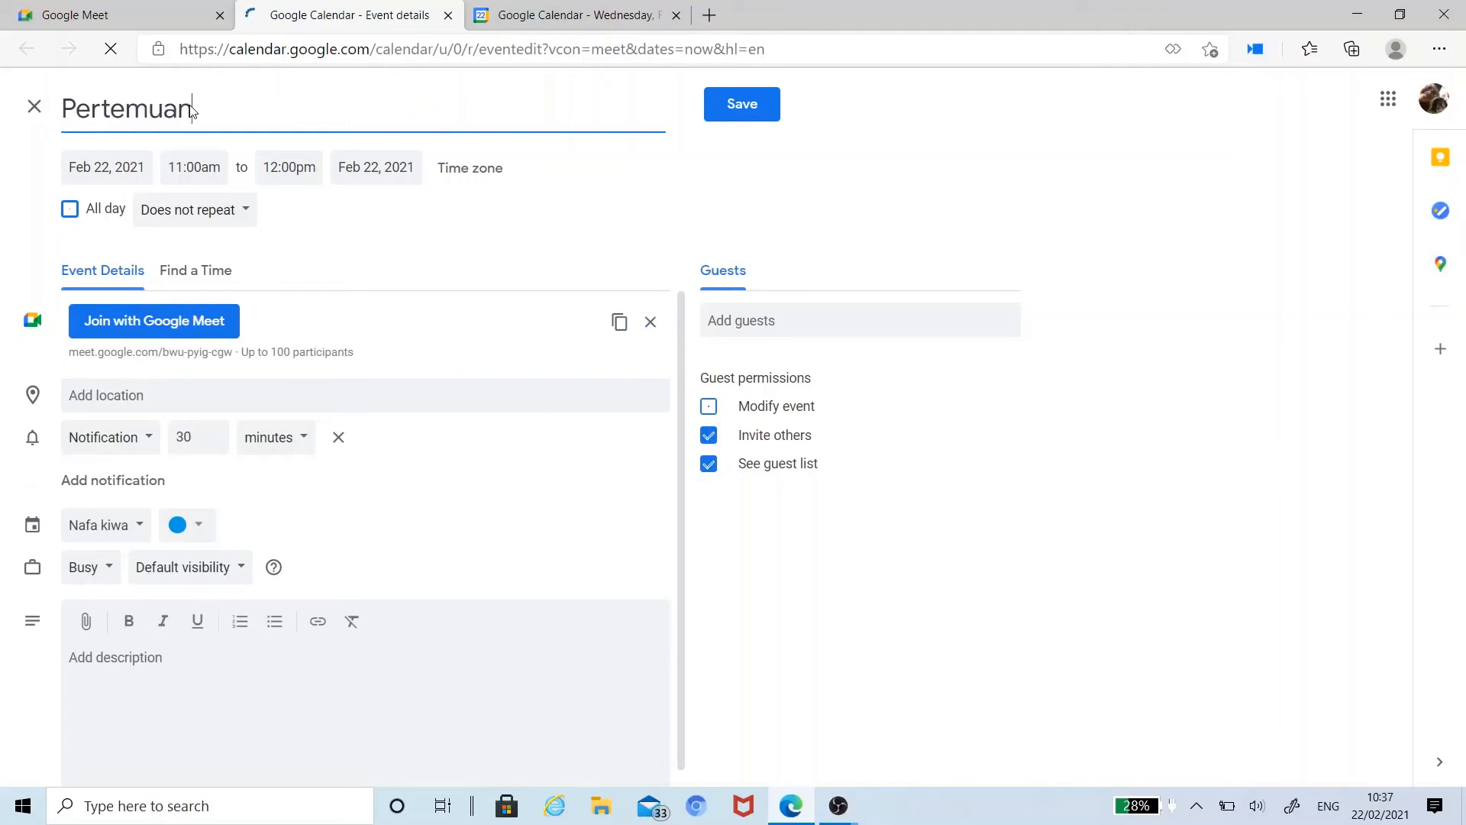
text( ke 2 )
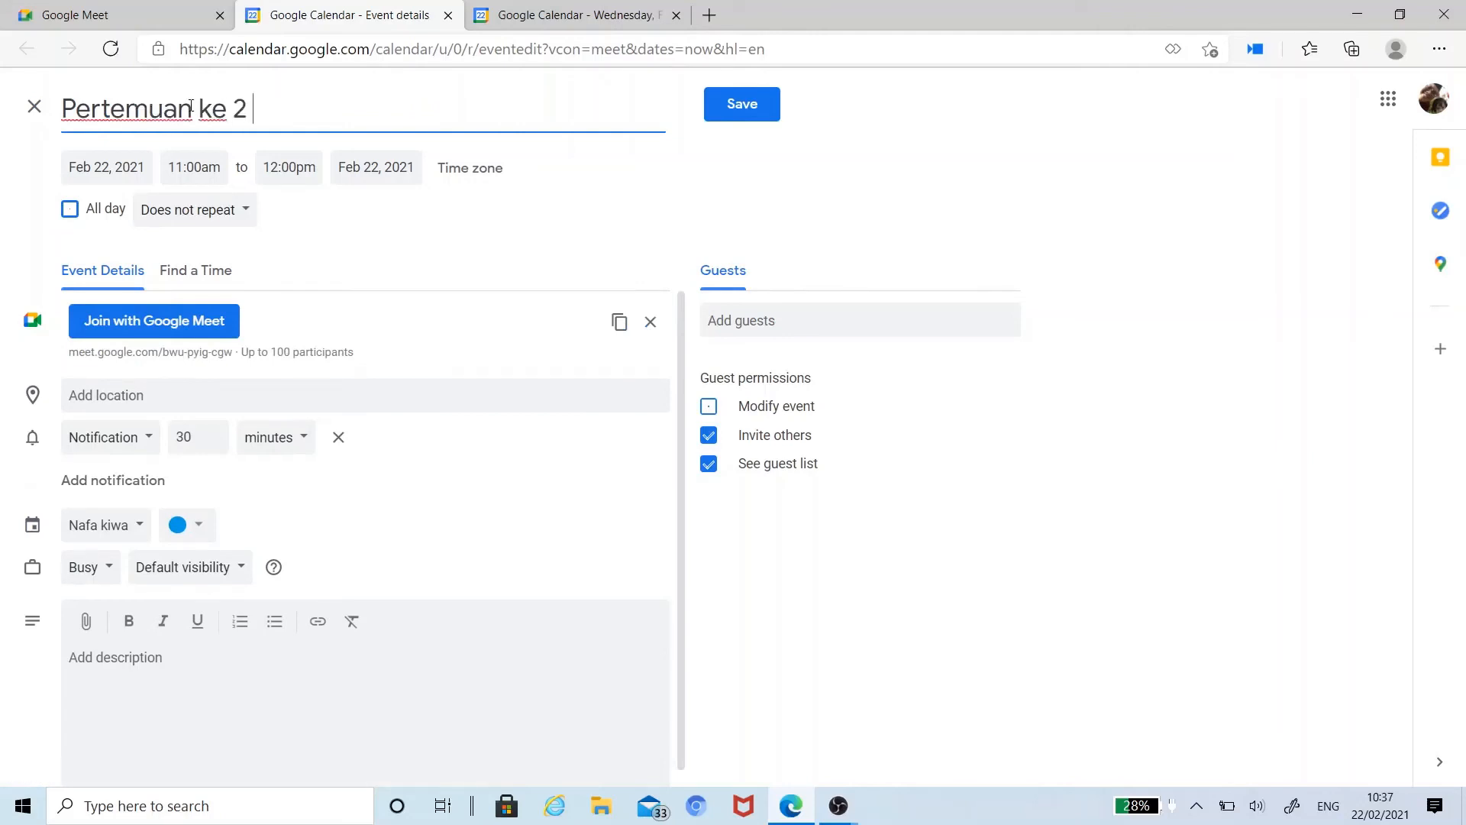
text(Mata Kulia)
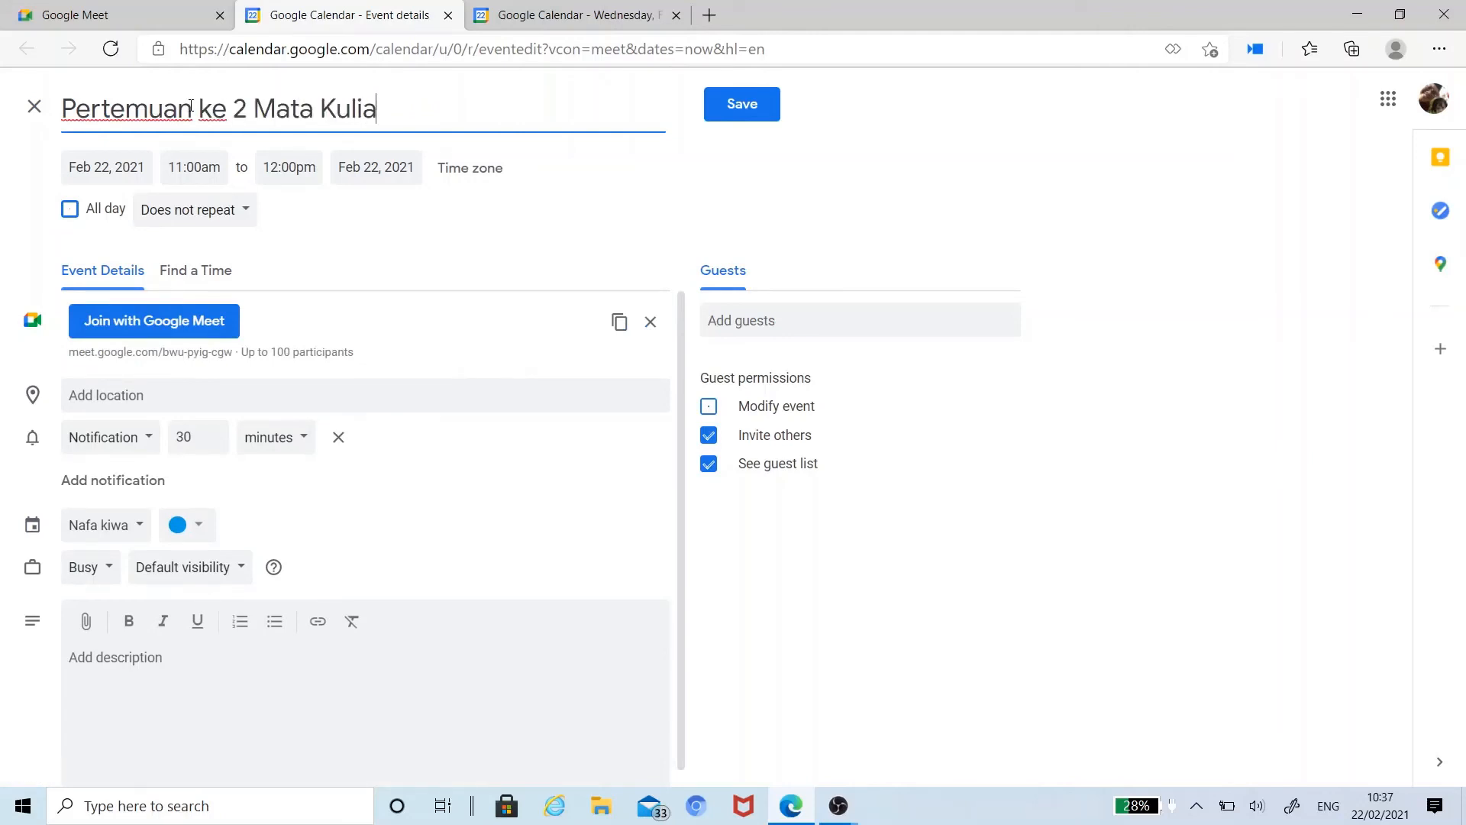
text(h B.Inggris)
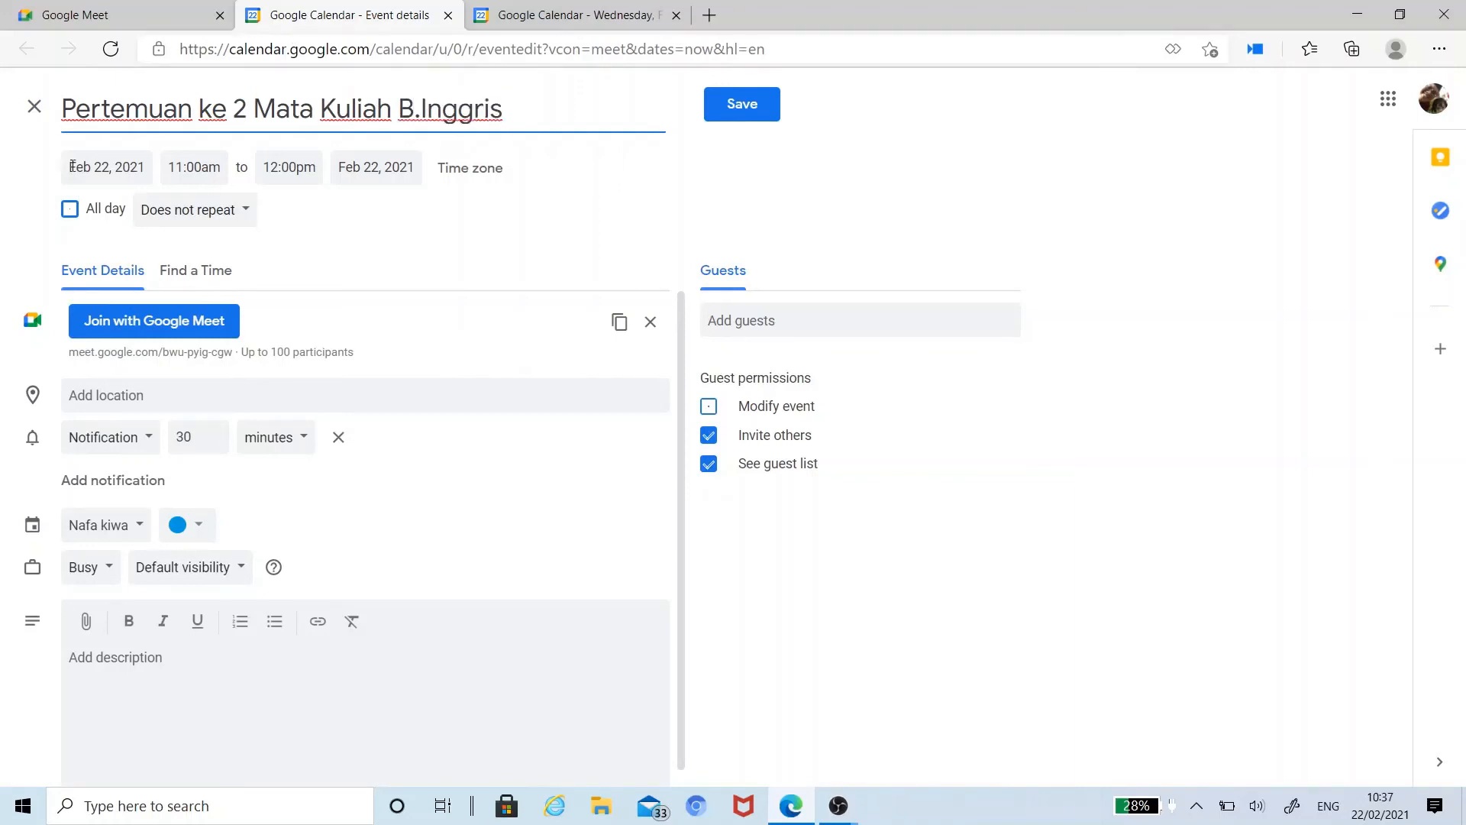
Set the second meeting's date to Feb 25, 2021 and save the event.
click(105, 167)
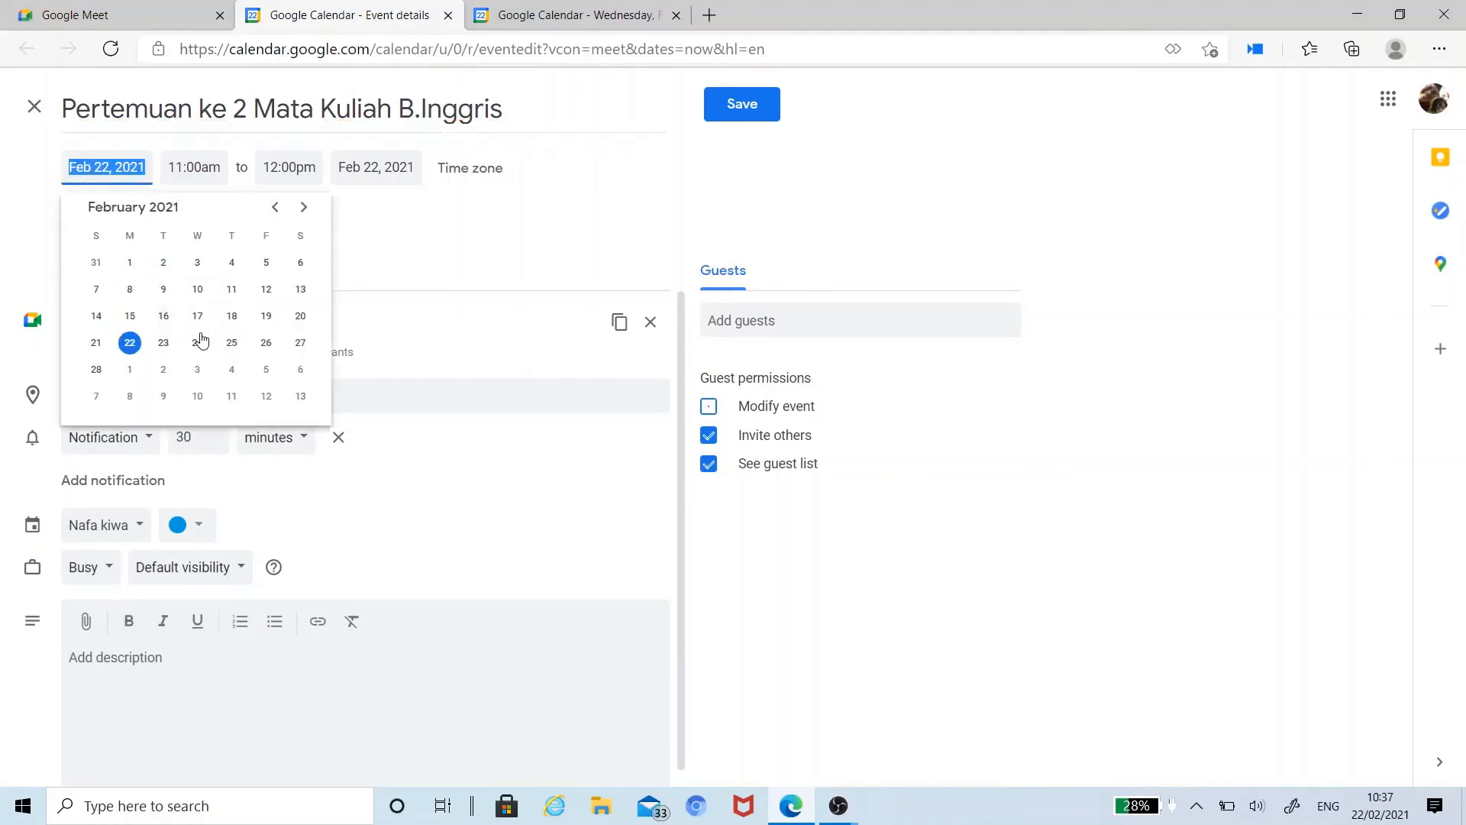
click(230, 345)
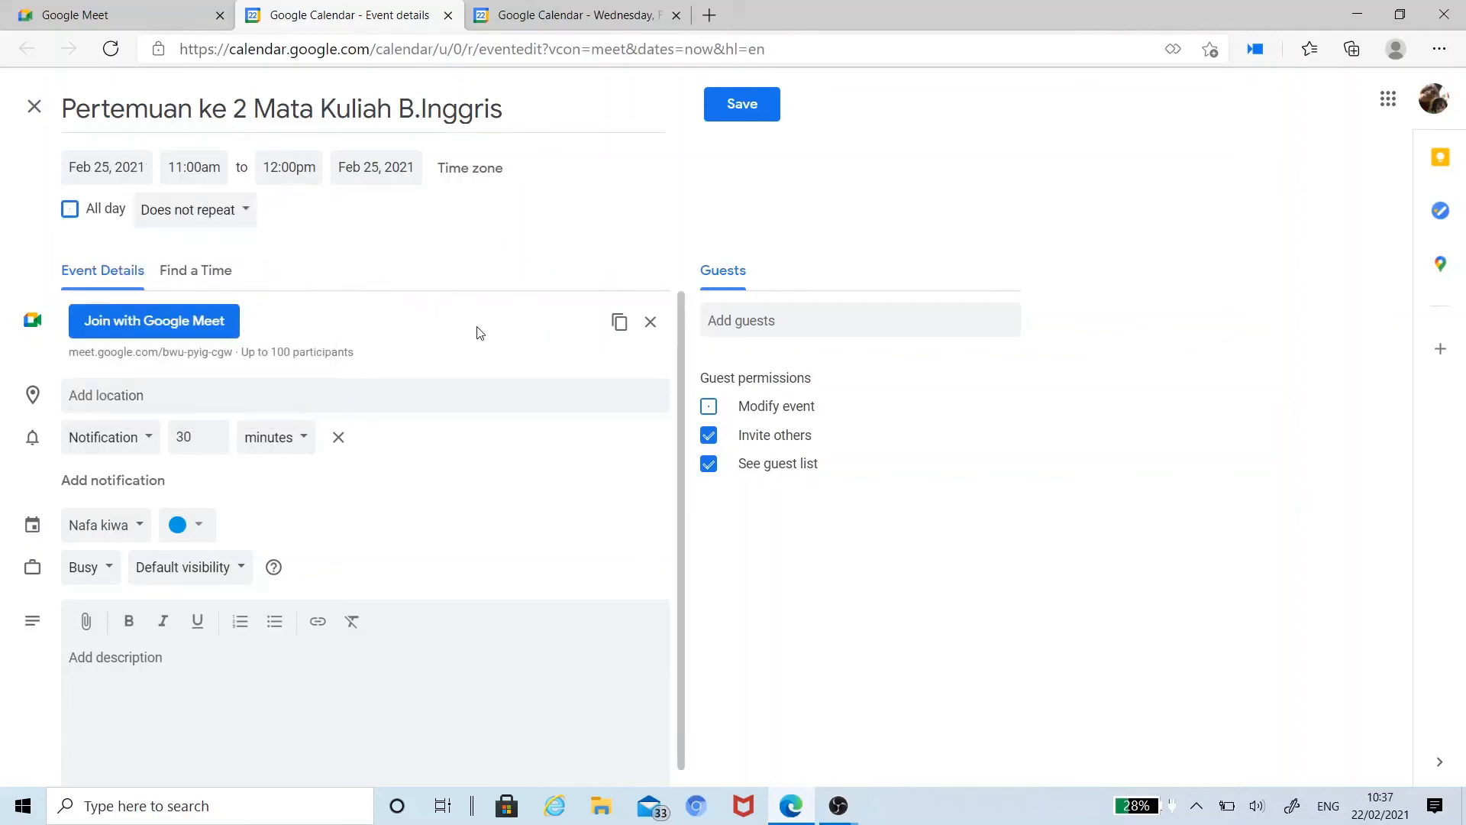
click(737, 113)
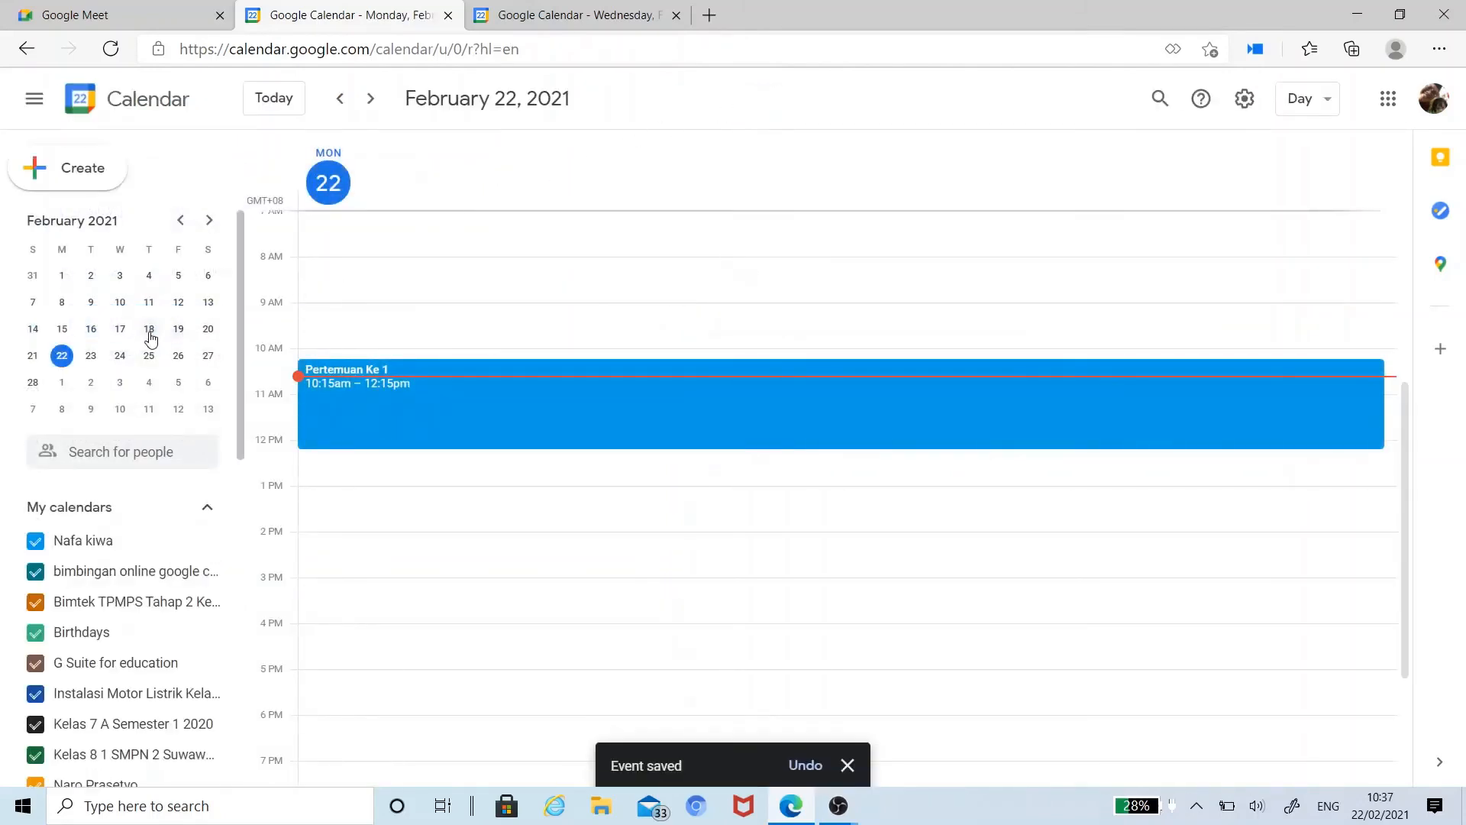
Open the details of the "Pertemuan ke 2 Mata Kuliah B.Inggris" event on February 25 and copy its Meet link.
click(149, 363)
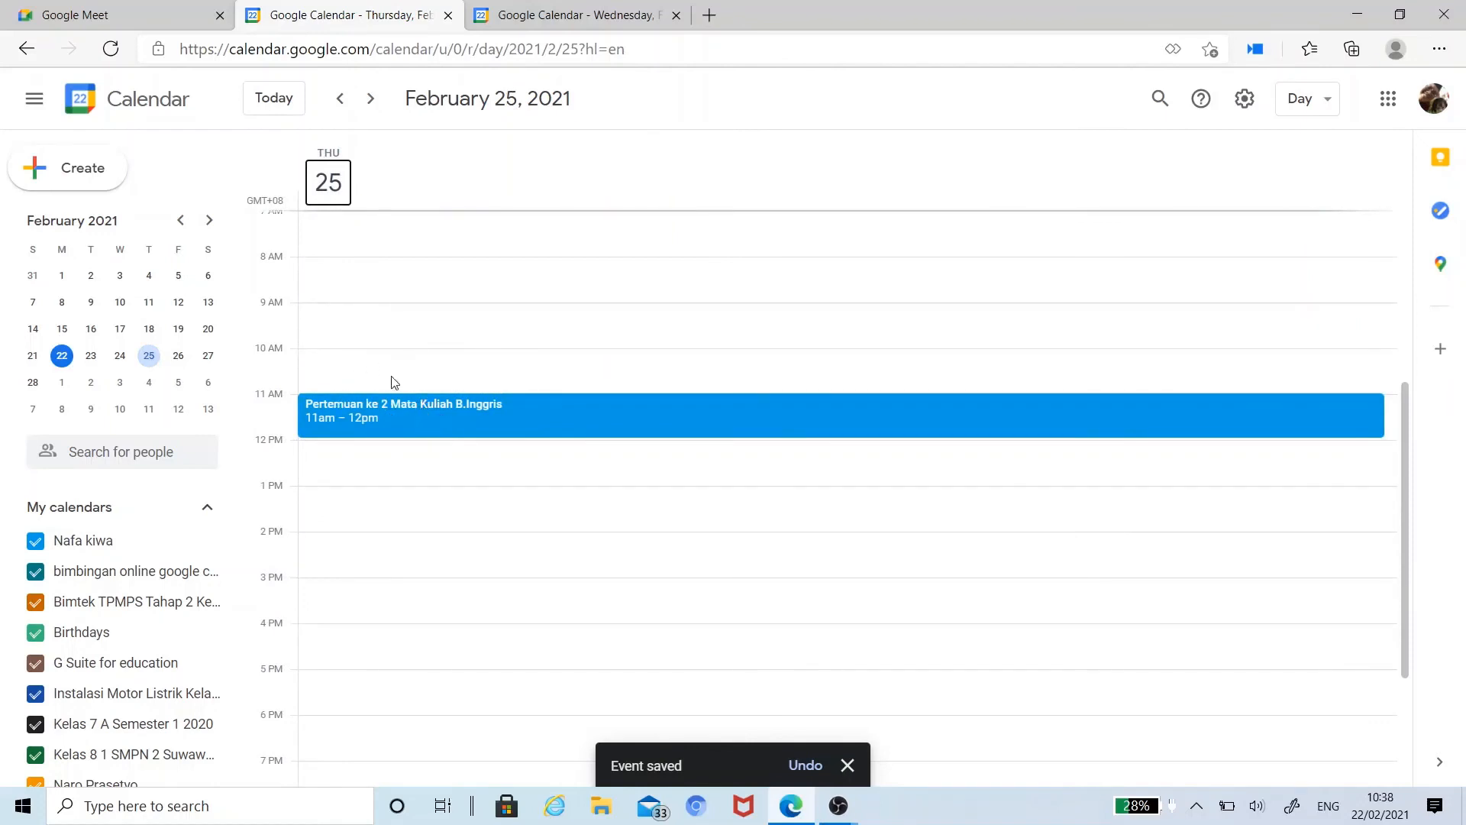
right_click(479, 420)
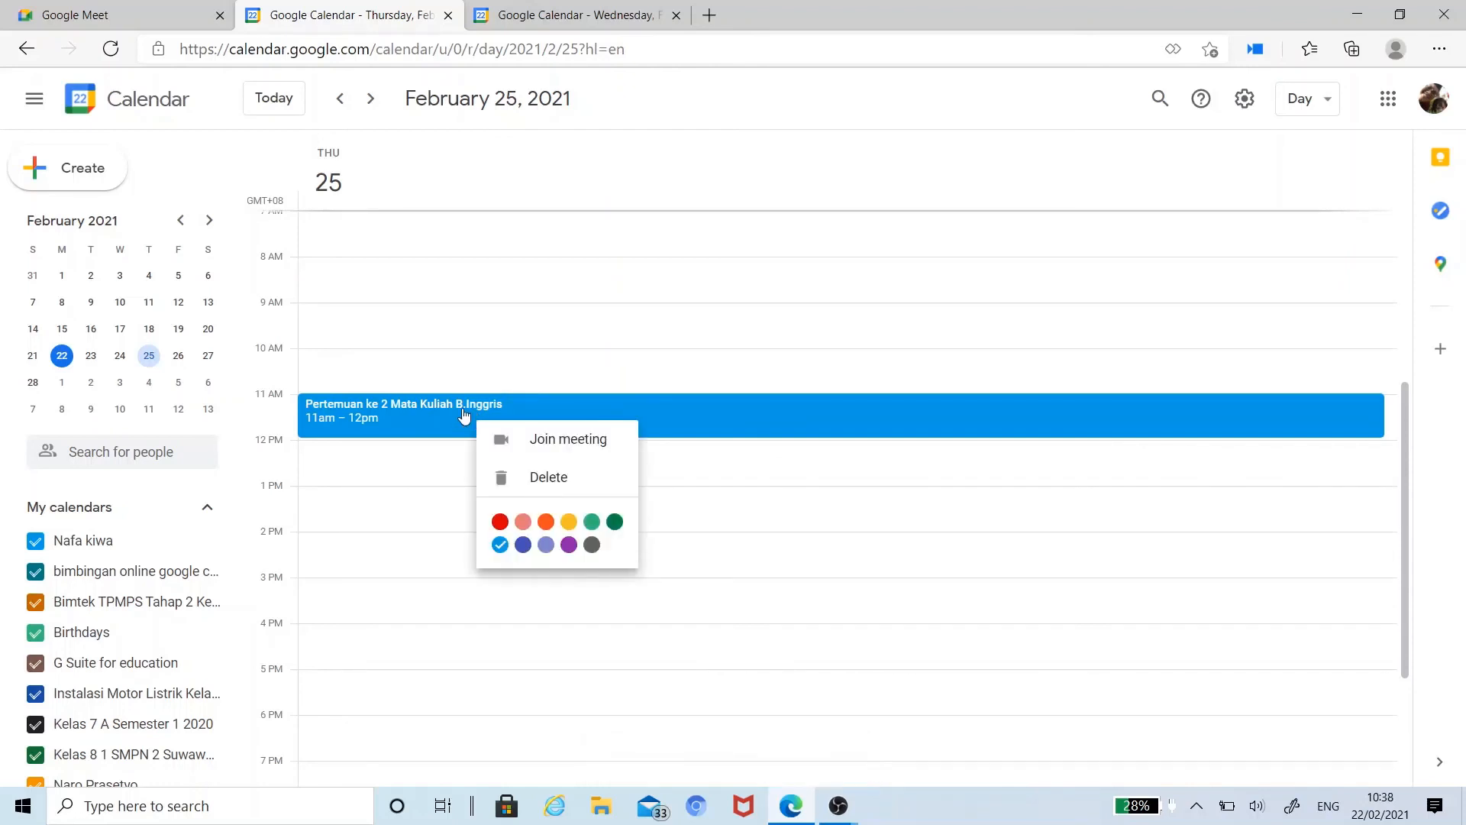
click(464, 414)
click(463, 413)
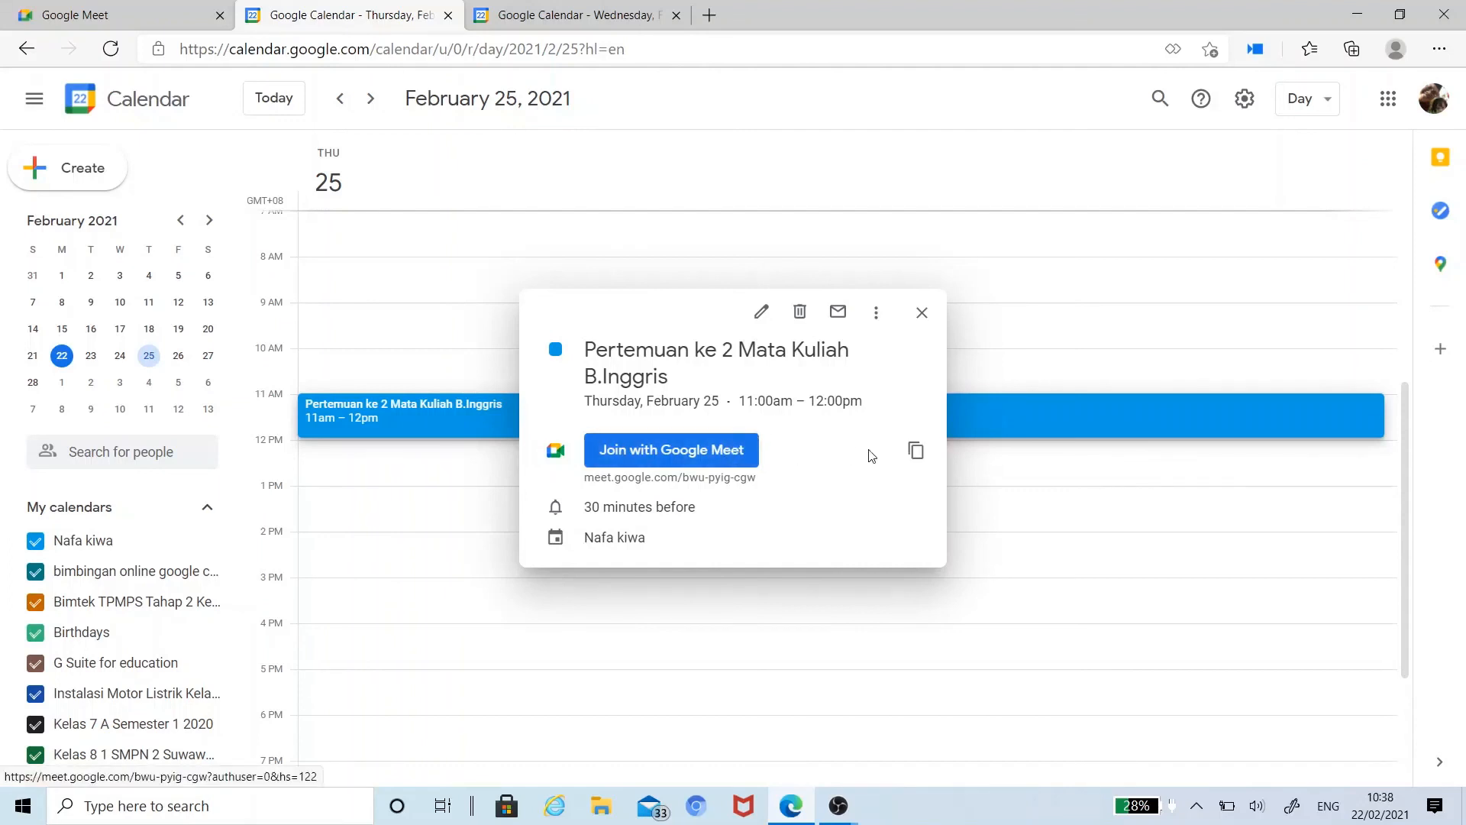
click(915, 451)
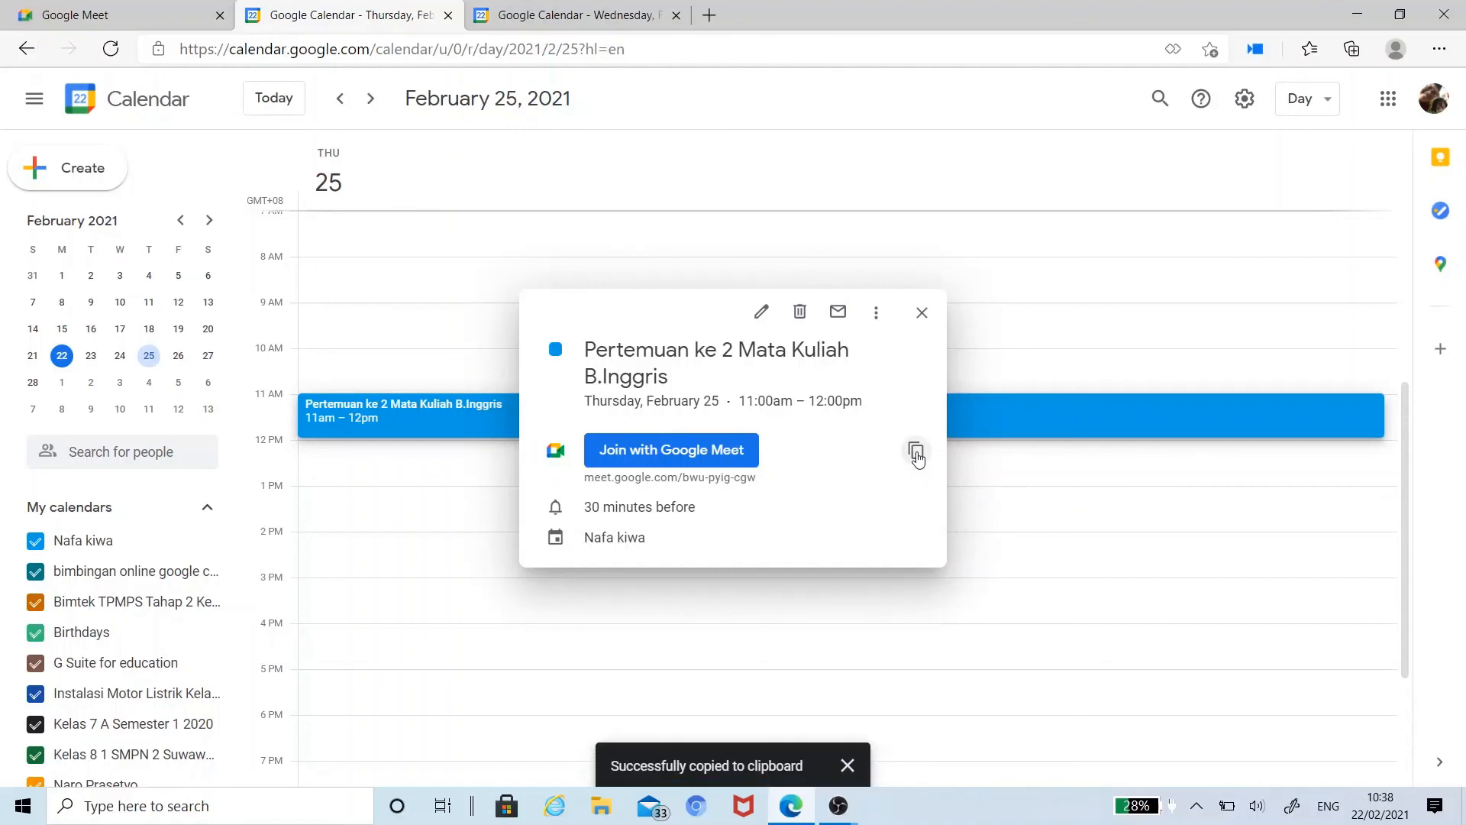
Test the copied meeting link in a new browser tab, and close the Meet page and the event details.
click(709, 15)
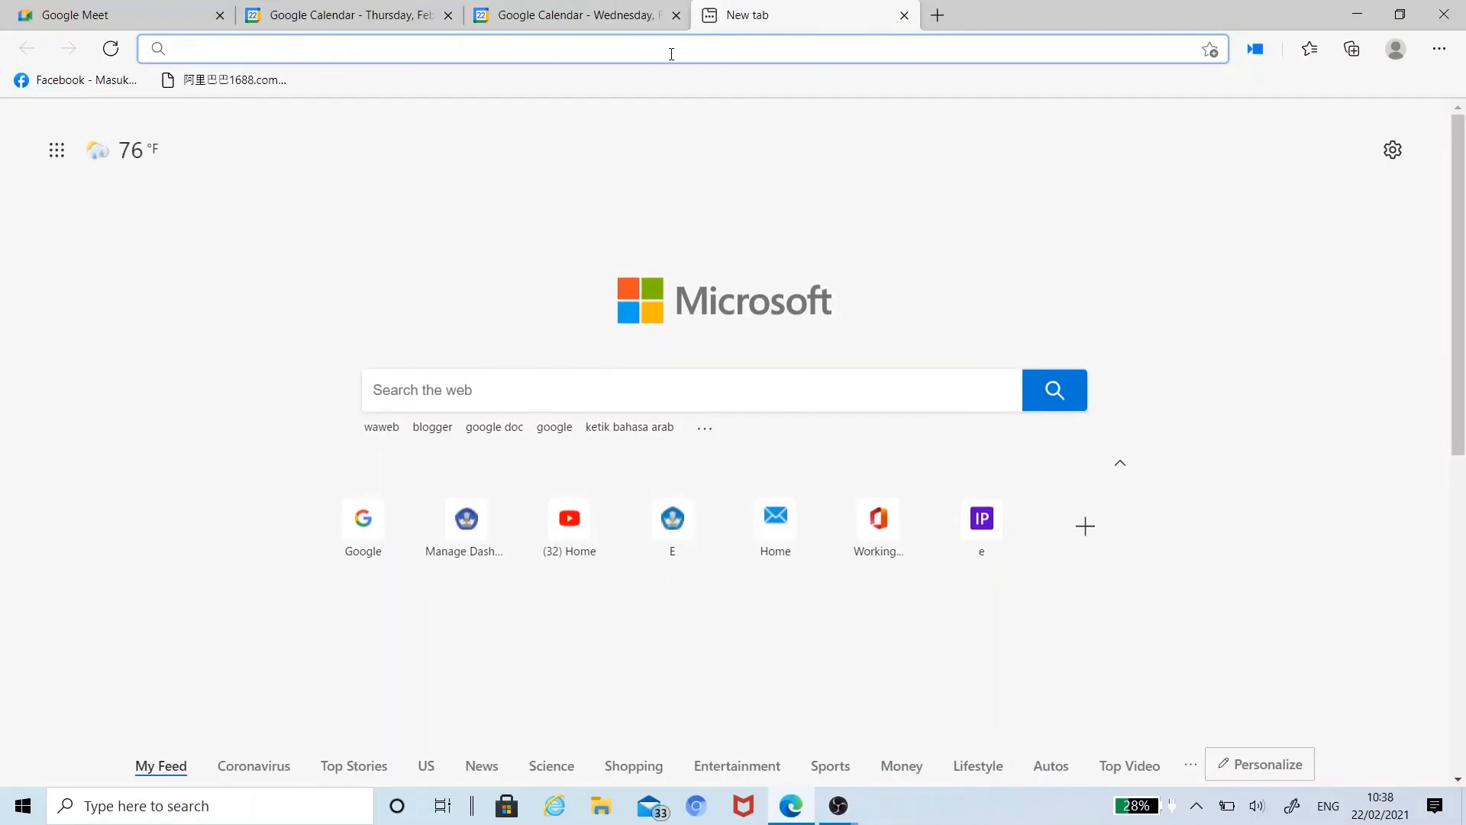
key(ctrl+v)
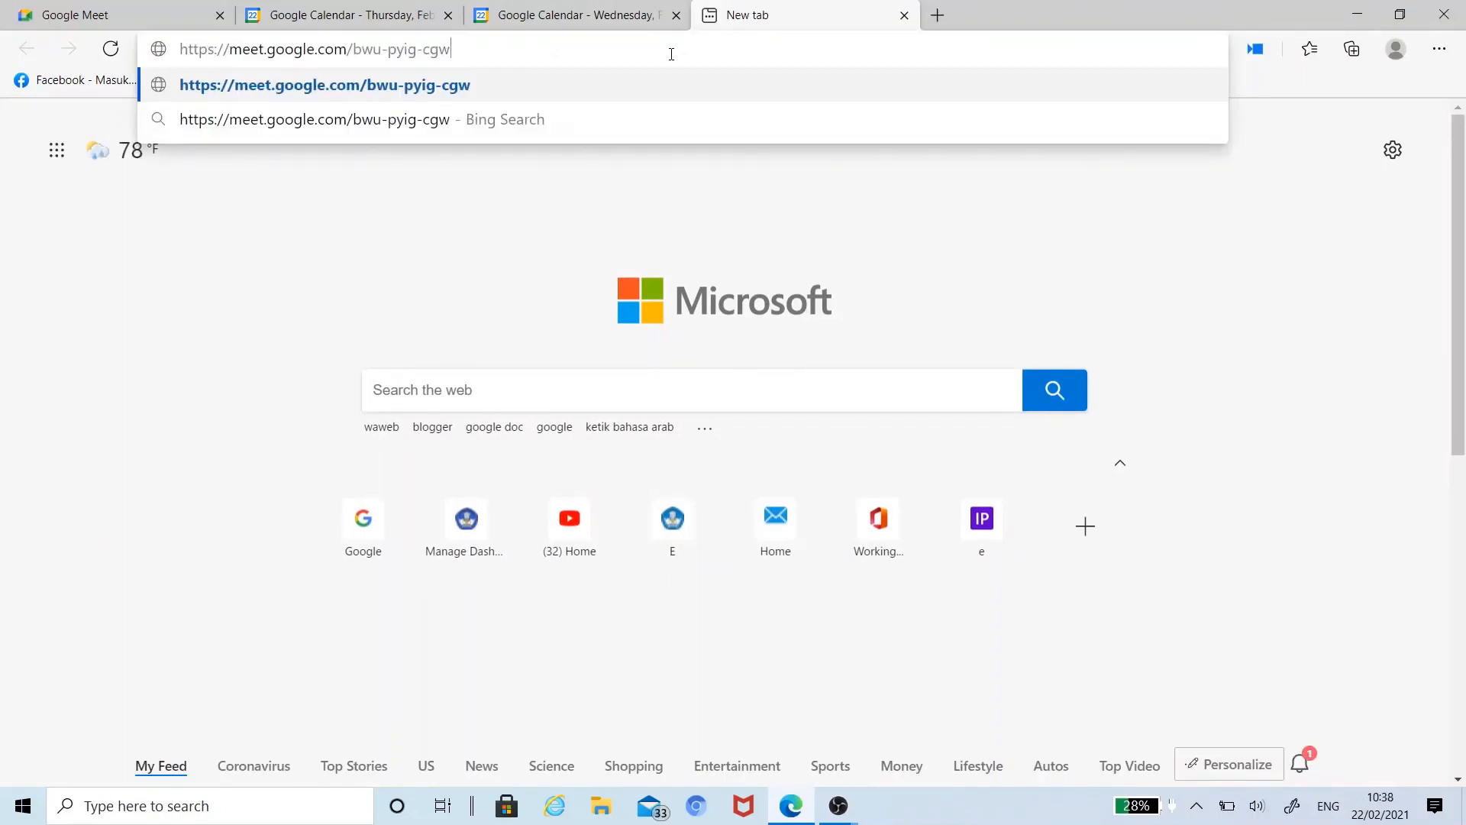
key(Return)
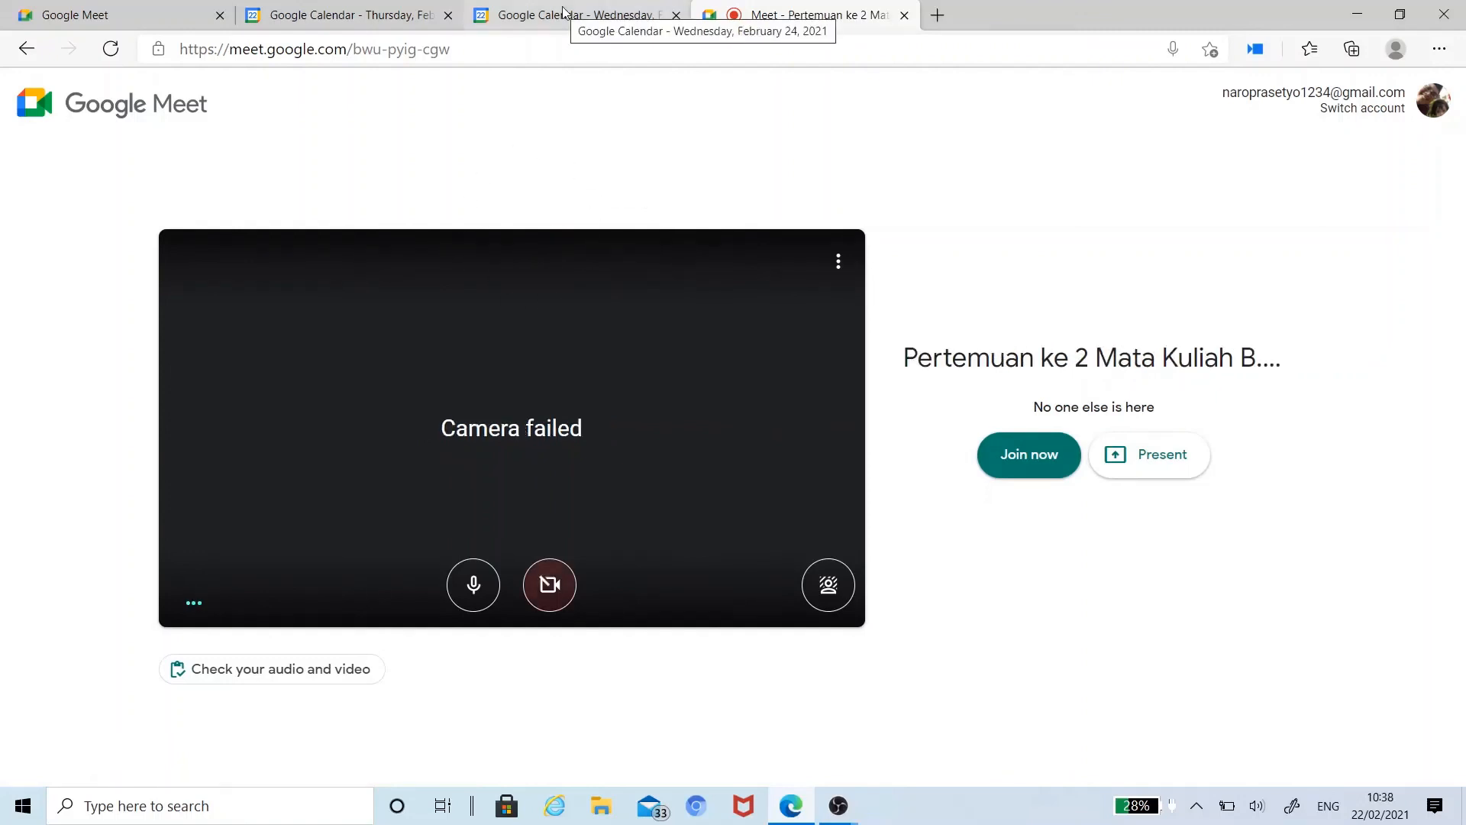
click(904, 14)
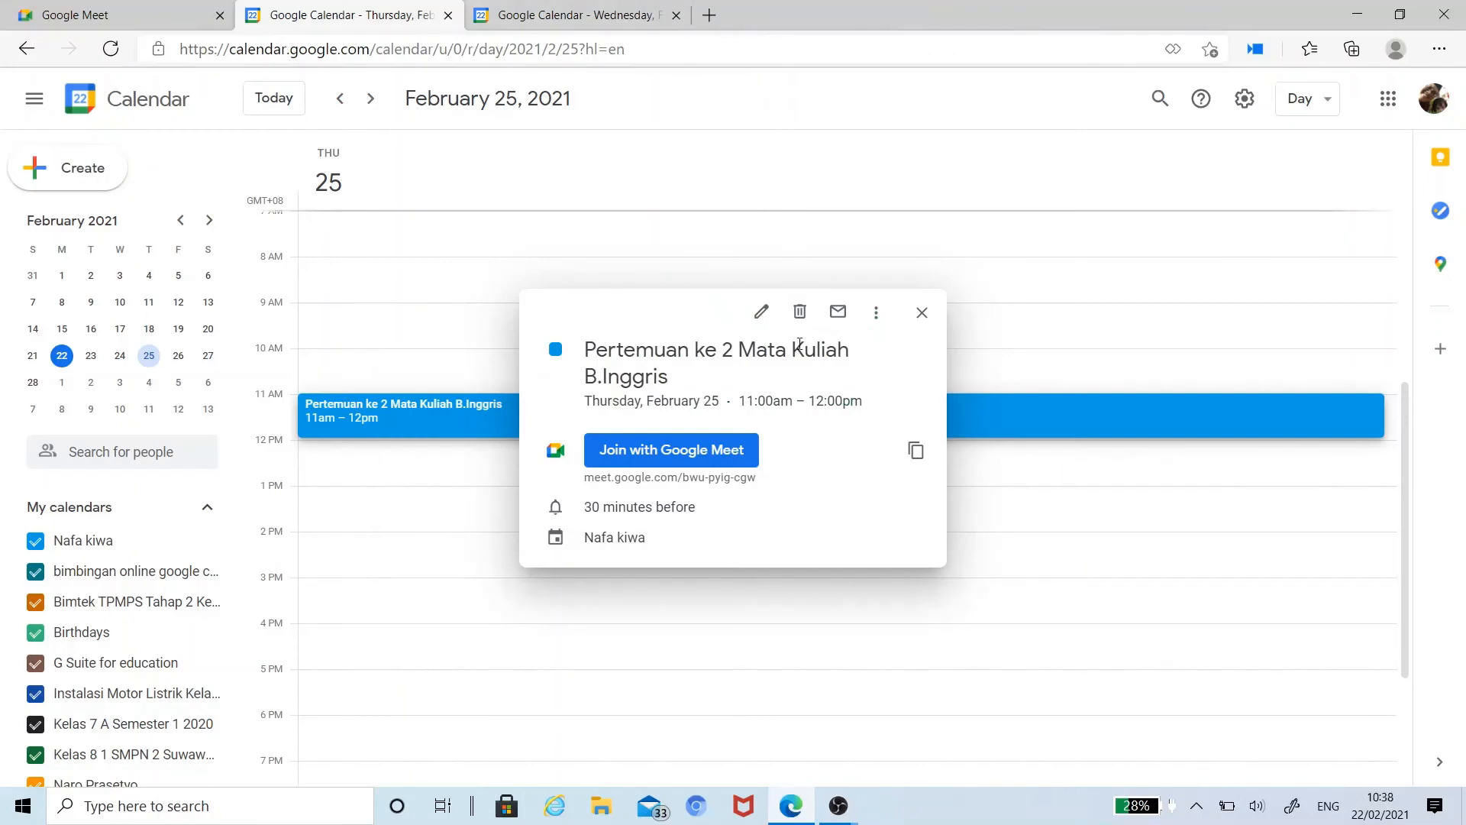
click(923, 313)
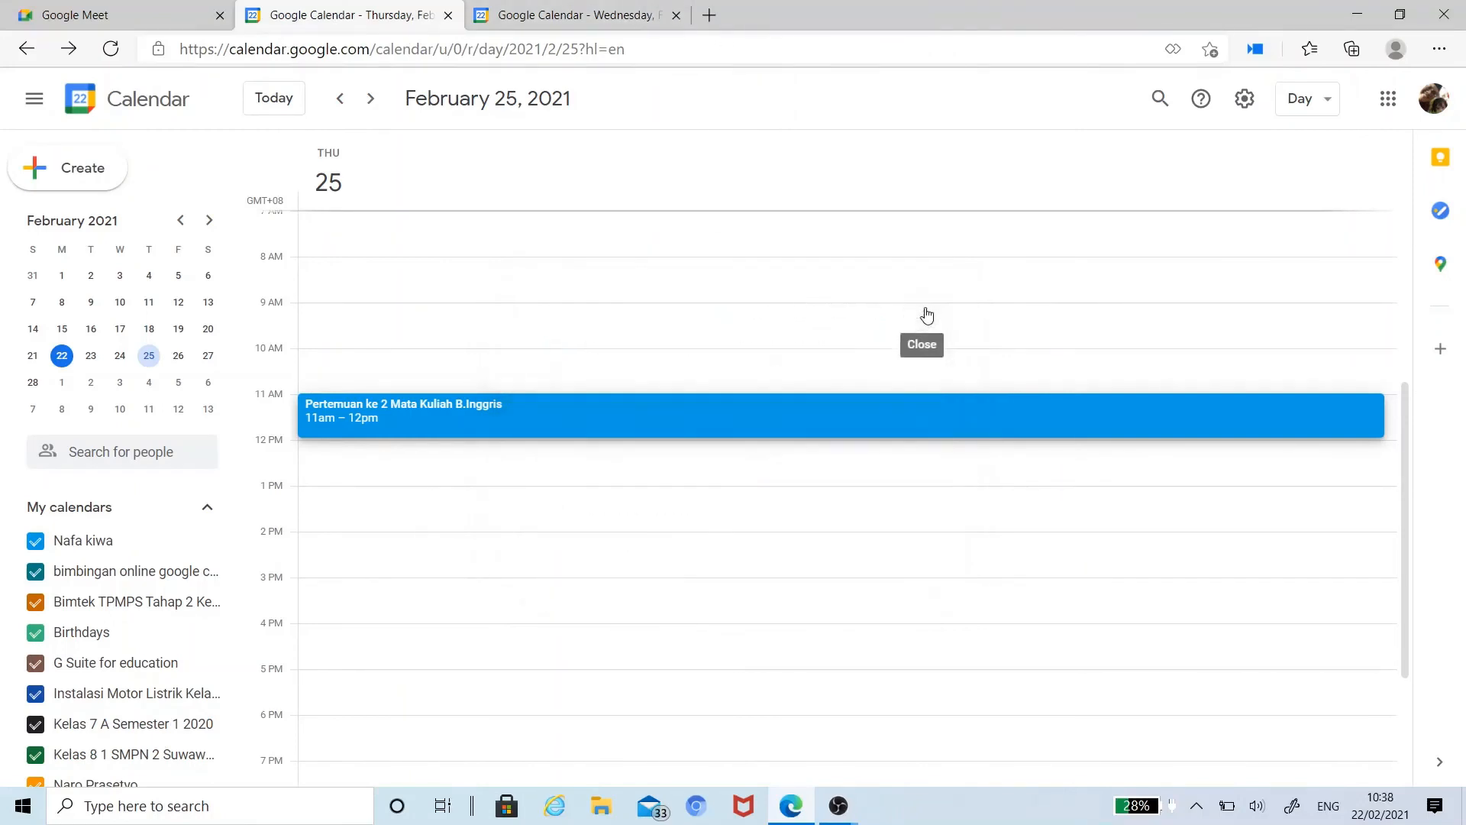